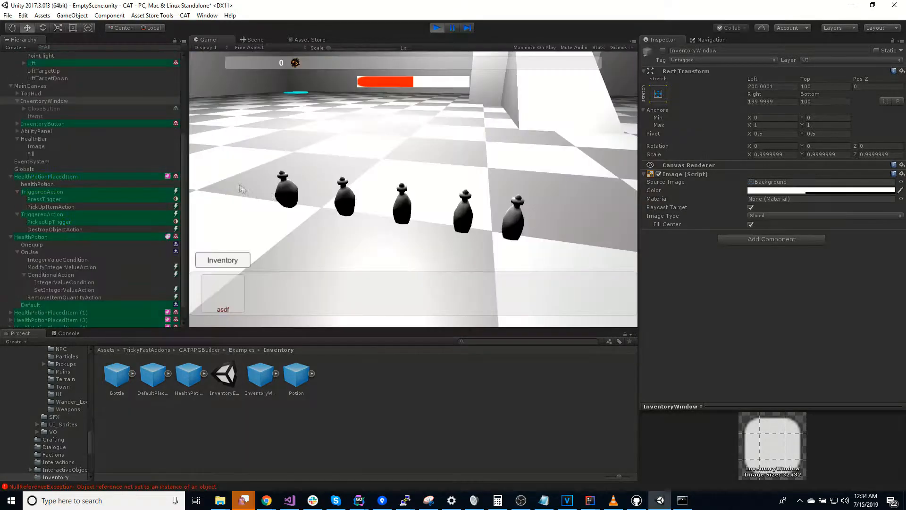
Step: Pick up all five health potions from the floor in the running game
click(290, 186)
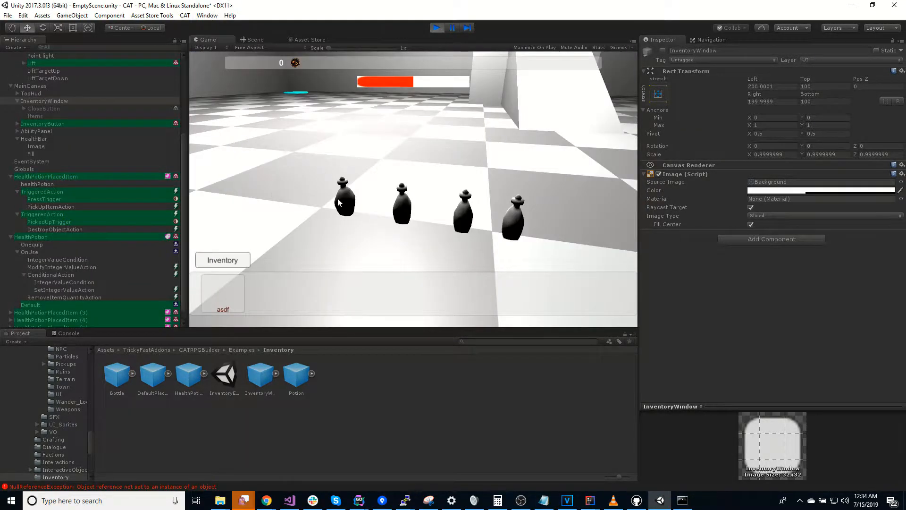
click(344, 195)
click(401, 200)
click(463, 212)
click(512, 222)
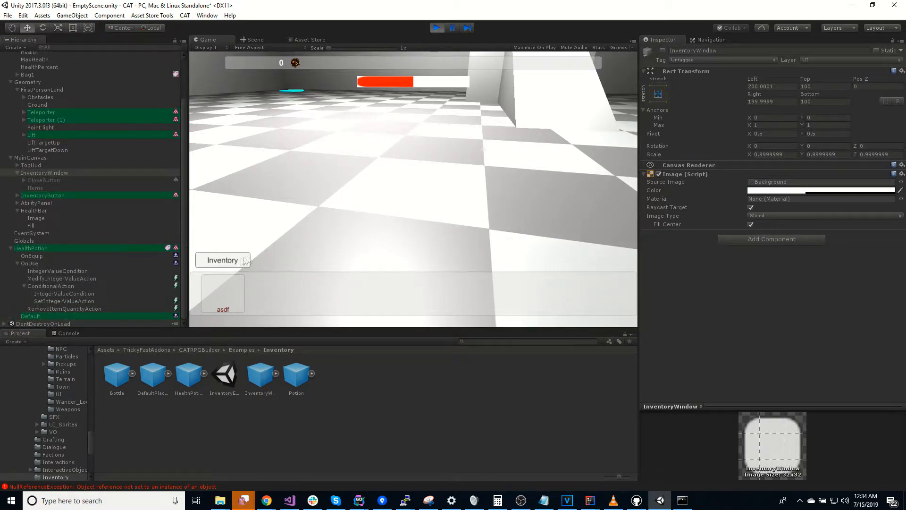
Step: Open the in-game inventory and repeatedly use the collected health potions to test healing
click(248, 260)
click(329, 153)
click(366, 186)
click(366, 186)
click(329, 154)
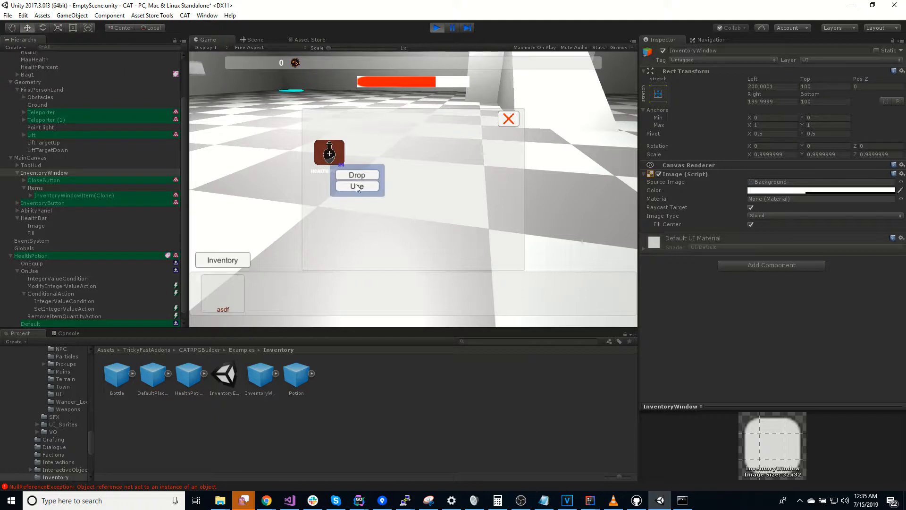
click(366, 187)
click(341, 159)
click(366, 186)
click(338, 158)
click(373, 187)
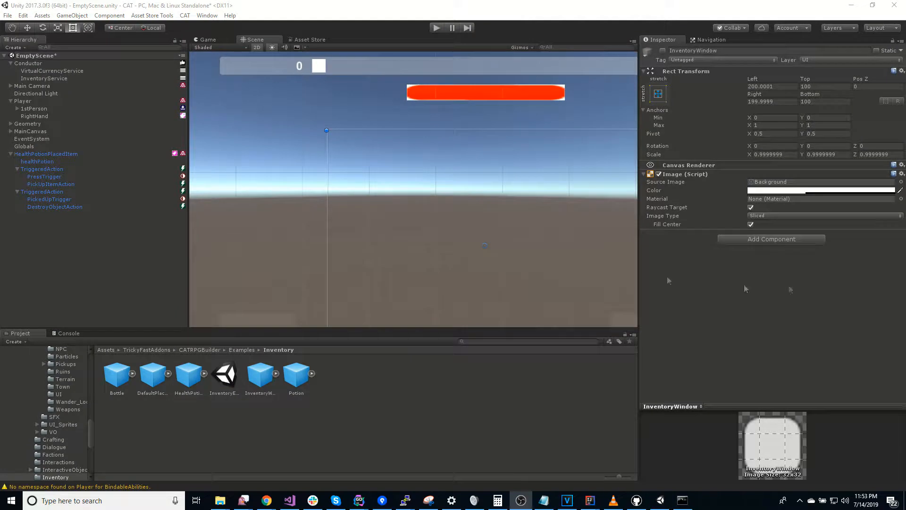
Step: Turn off the 2D scene view, activate the Move tool and frame the HealthPotionPlacedItem object
click(257, 47)
key(w)
double_click(66, 154)
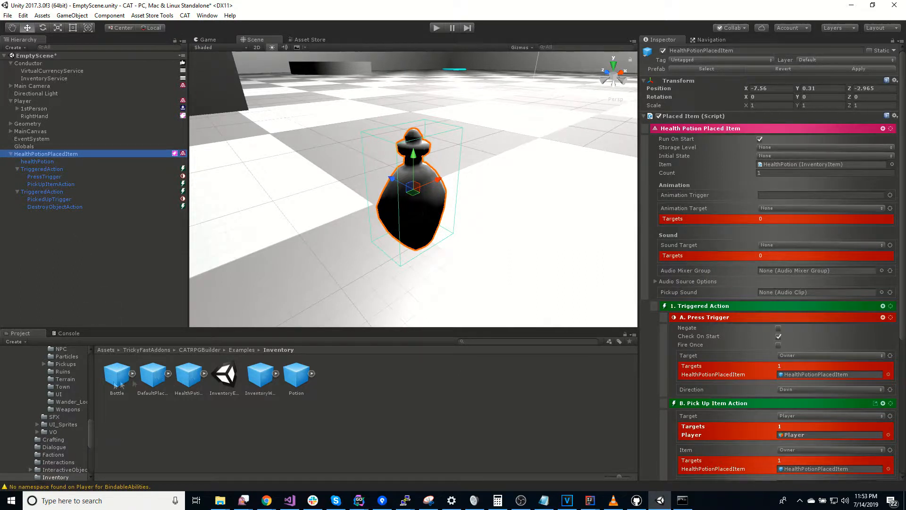
Step: Add the HealthPotion prefab from the Tests/Video folder to the scene and select its OnUse state
scroll(66, 410, up, 5)
scroll(69, 408, up, 3)
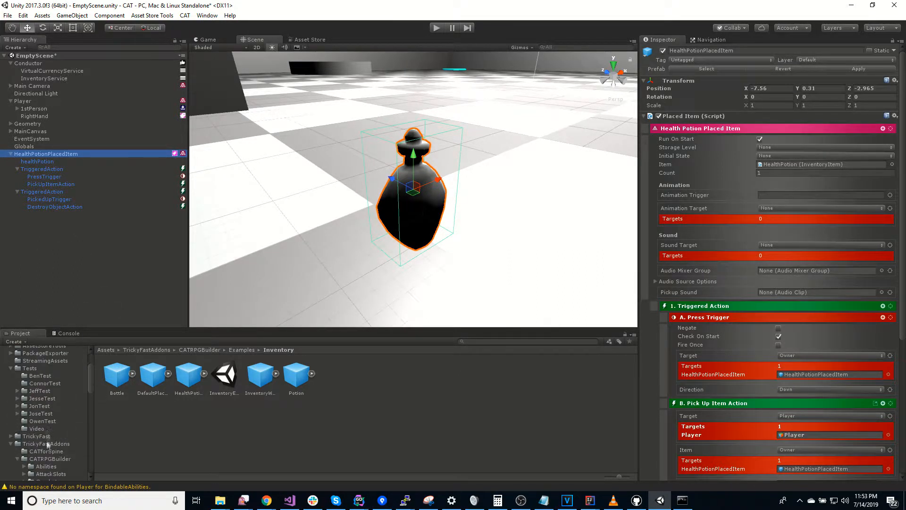
click(45, 428)
drag(153, 375, 77, 259)
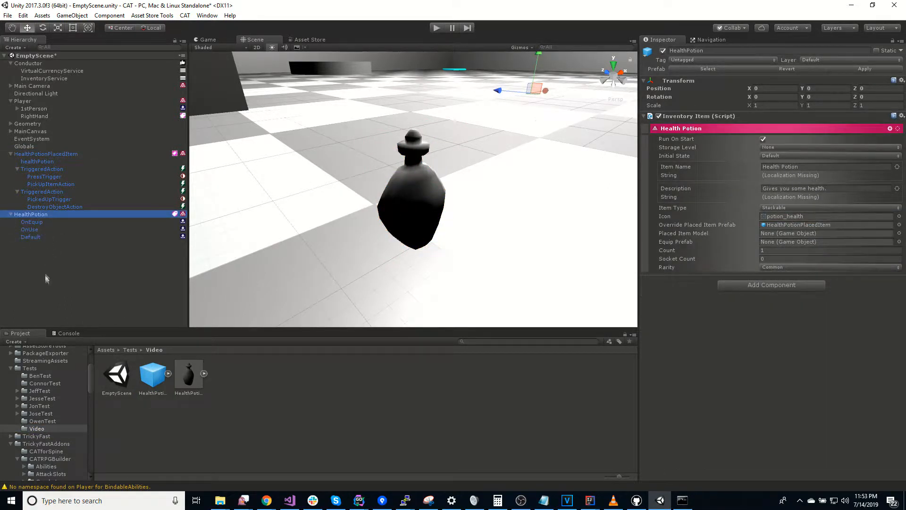
click(32, 231)
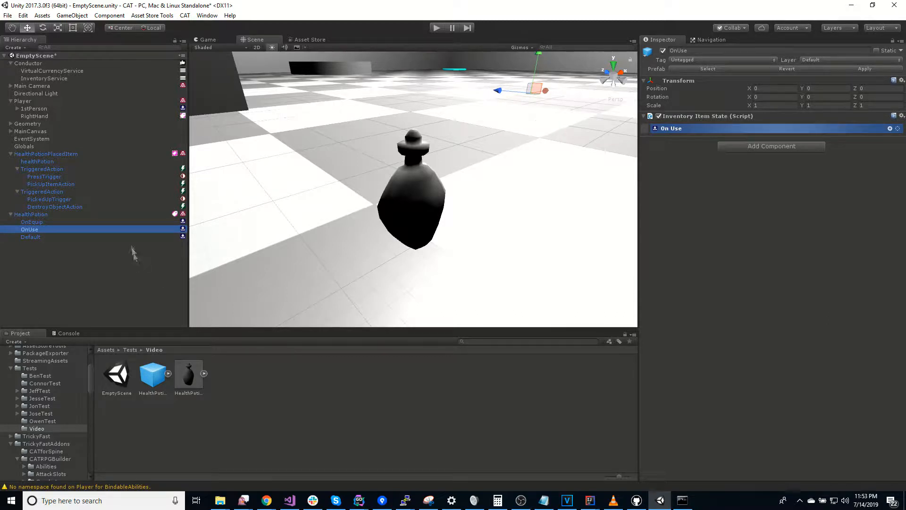
Step: Add a Value Holder component to the Player object
click(29, 102)
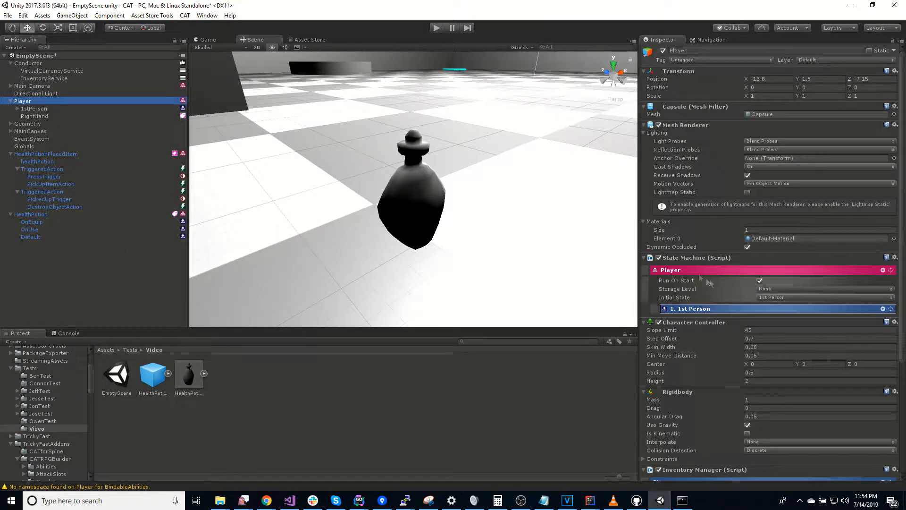
scroll(714, 285, down, 5)
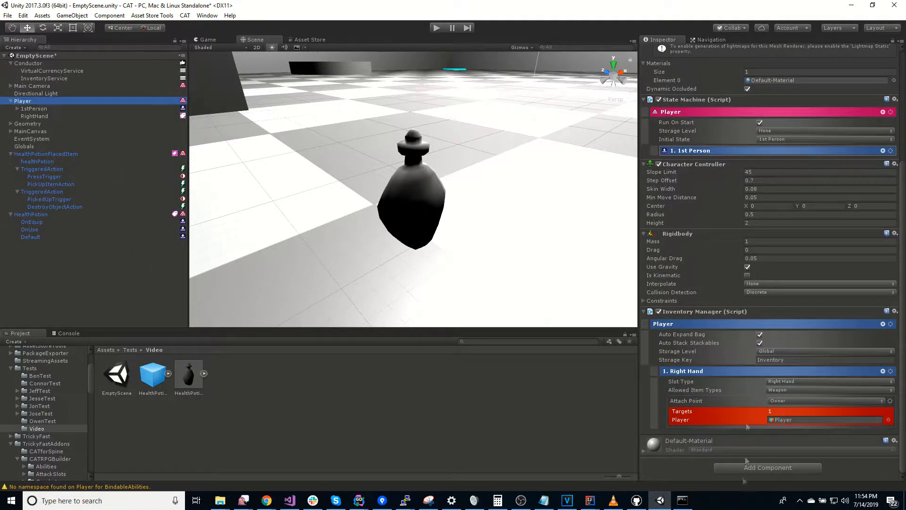
click(747, 469)
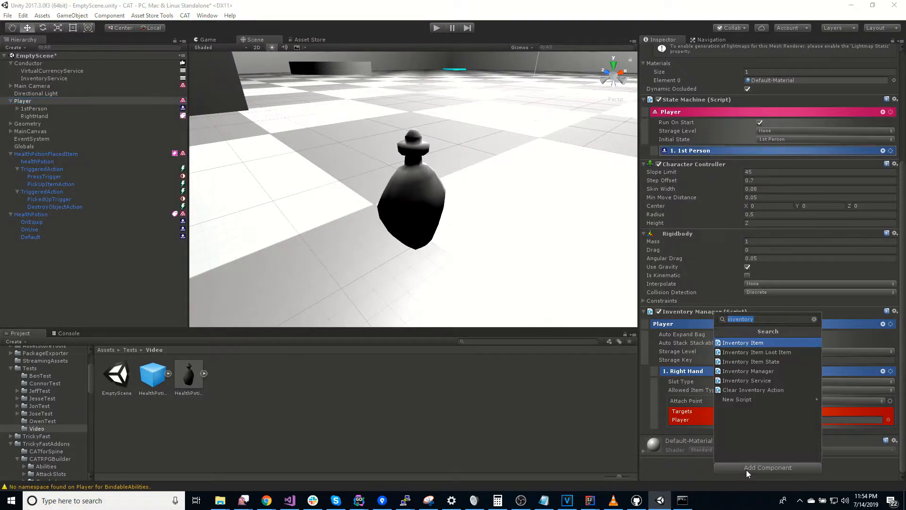
text(value)
key(Down)
key(Return)
scroll(712, 412, down, 1)
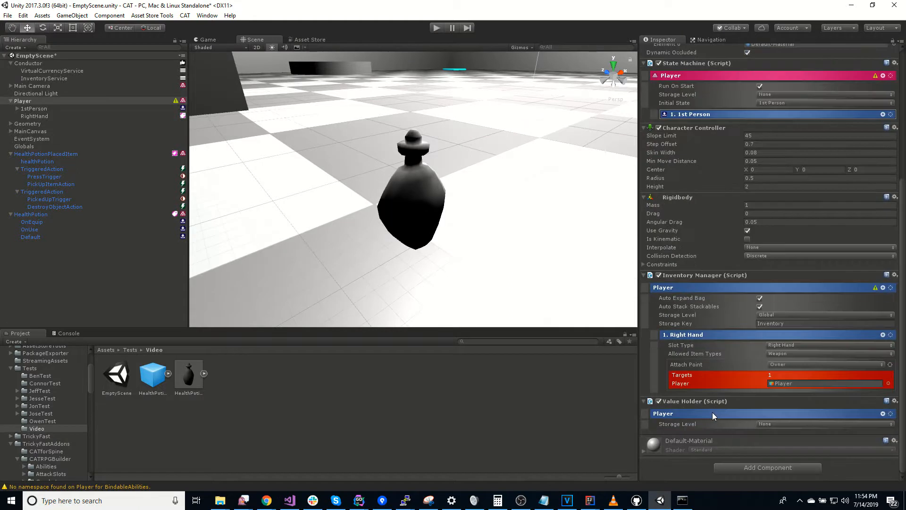
Step: Add an Integer value as a child of the Player's Value Holder and name it Health
click(883, 414)
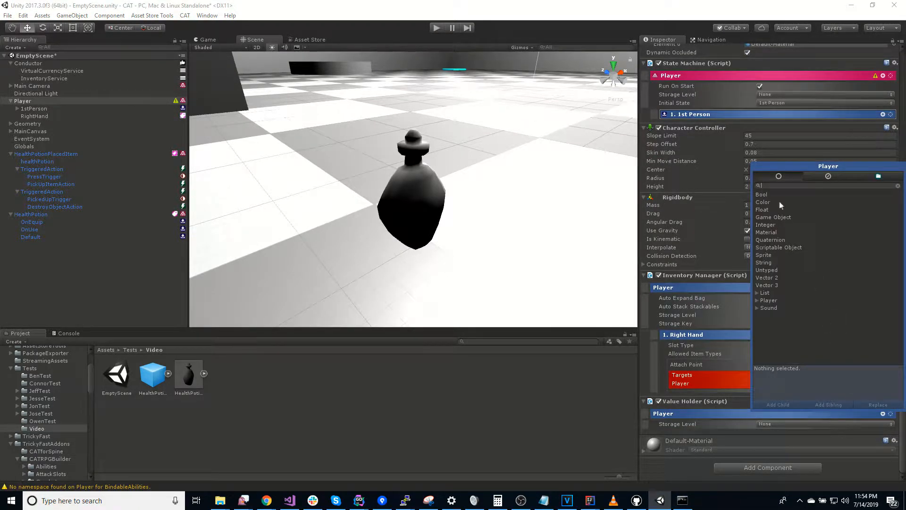
double_click(774, 224)
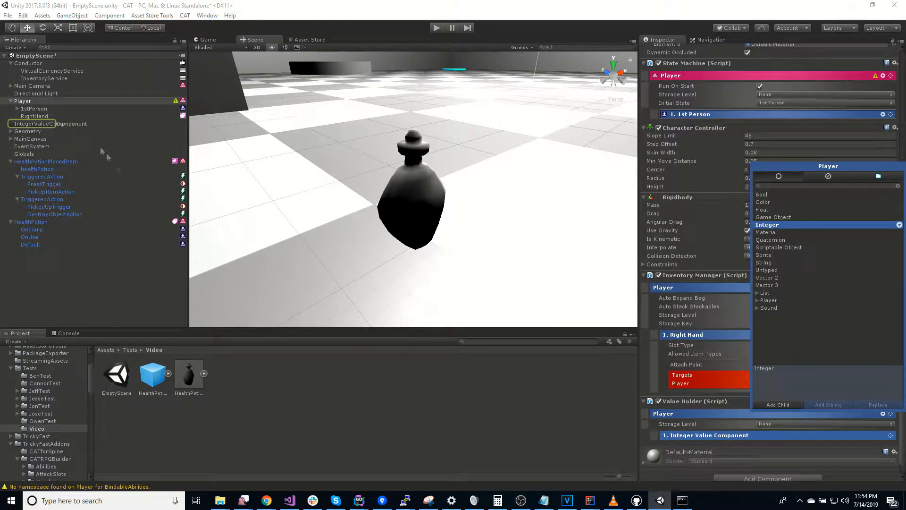
click(72, 123)
text(Health)
key(Return)
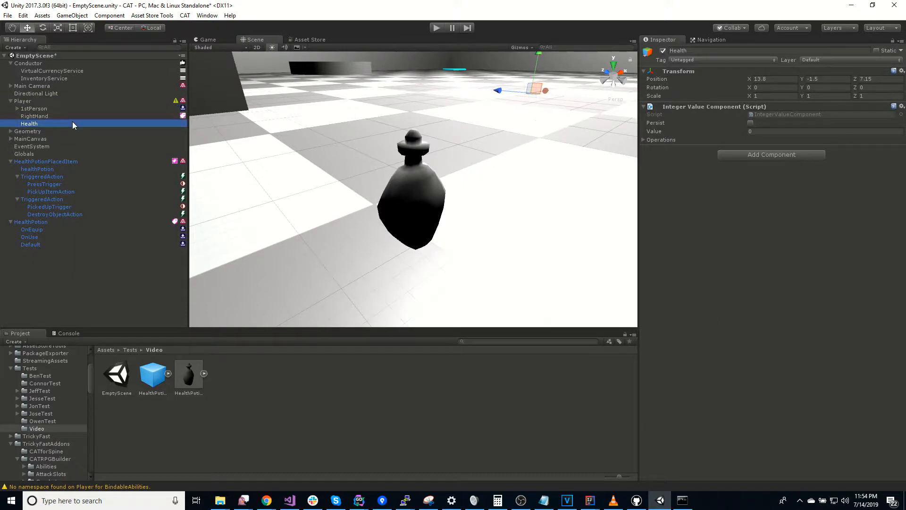
Step: Duplicate the Health value under Player and rename the copy MaxHealth
key(ctrl+d)
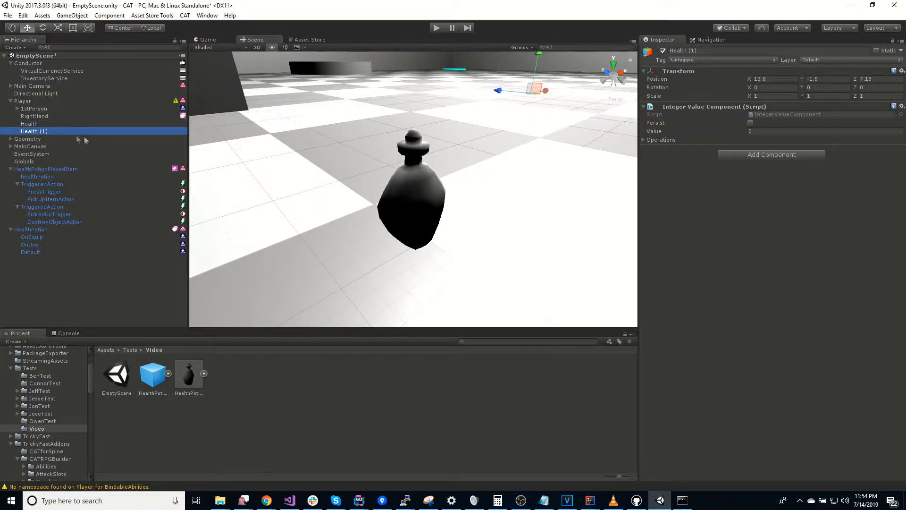
key(F2)
text(MaxHealth)
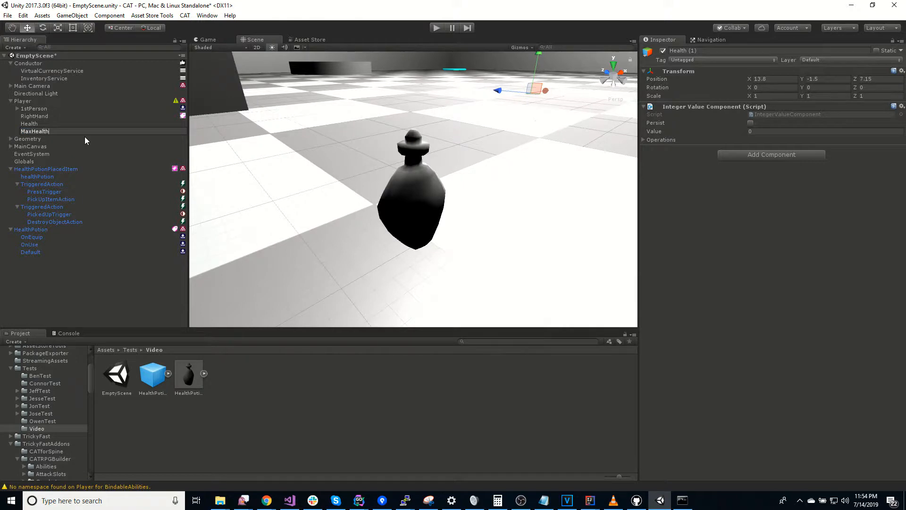
key(Return)
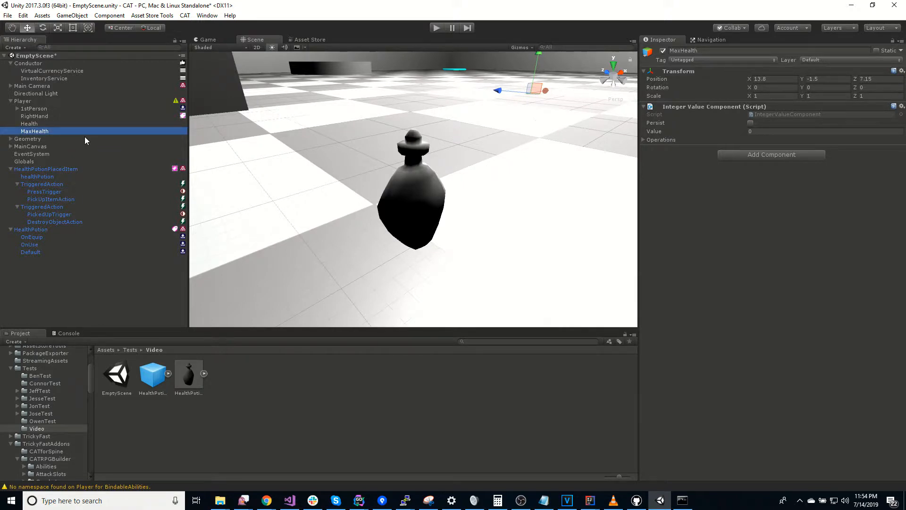
Step: Check the data binding and reference name on the Fill image of the HealthBar in MainCanvas
click(10, 146)
click(32, 237)
scroll(762, 278, down, 2)
scroll(762, 277, up, 2)
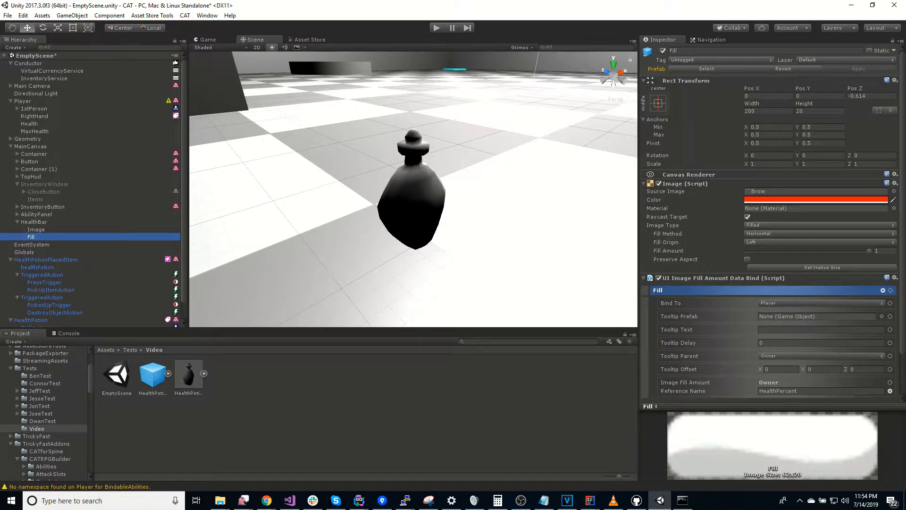
click(810, 391)
Step: Add a Float value as a child of the Player's Value Holder and name it HealthPercent
click(35, 102)
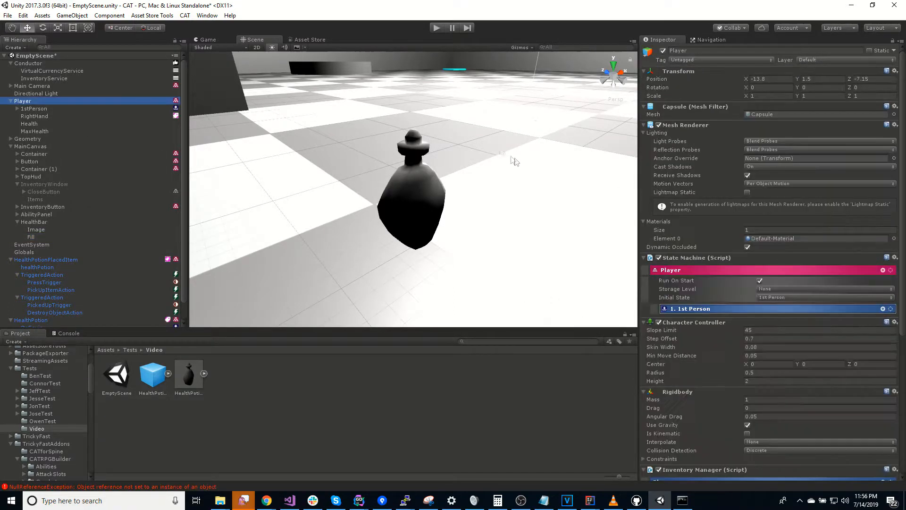
scroll(718, 296, down, 5)
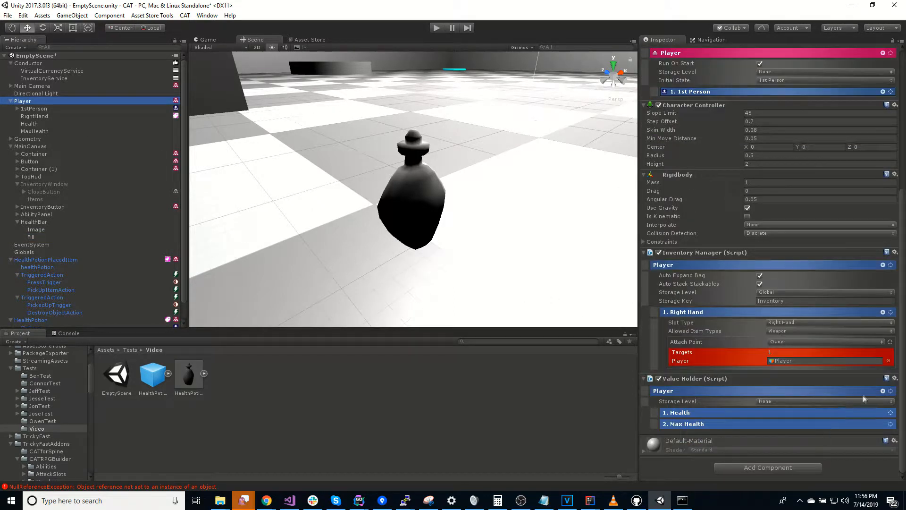
click(883, 390)
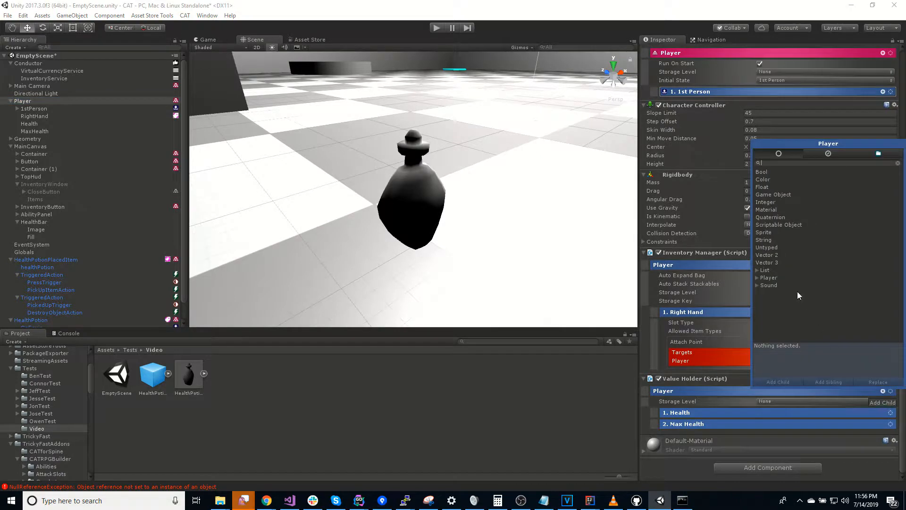
click(765, 187)
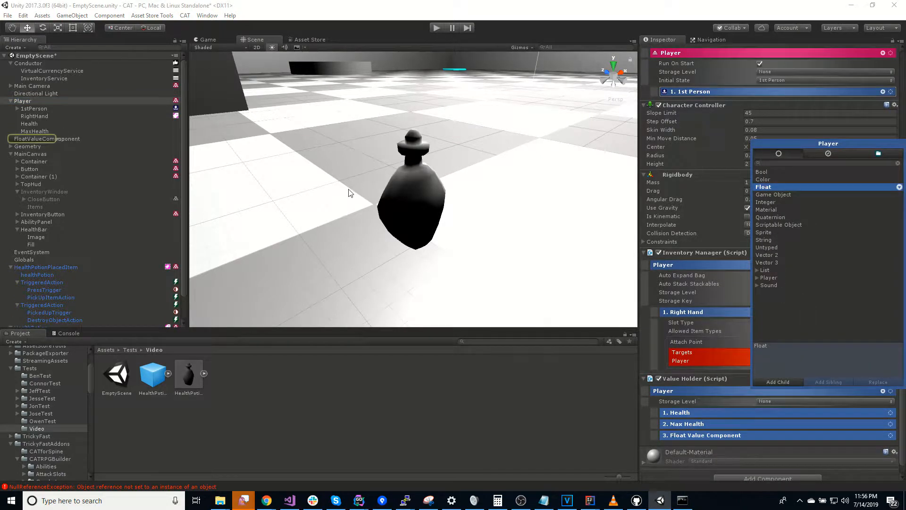
click(69, 138)
click(71, 138)
text(HealthPercent)
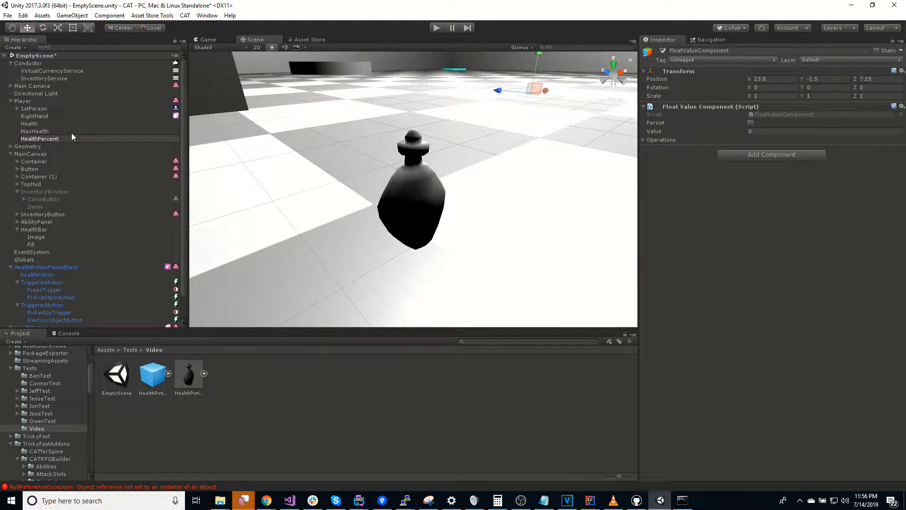
key(Return)
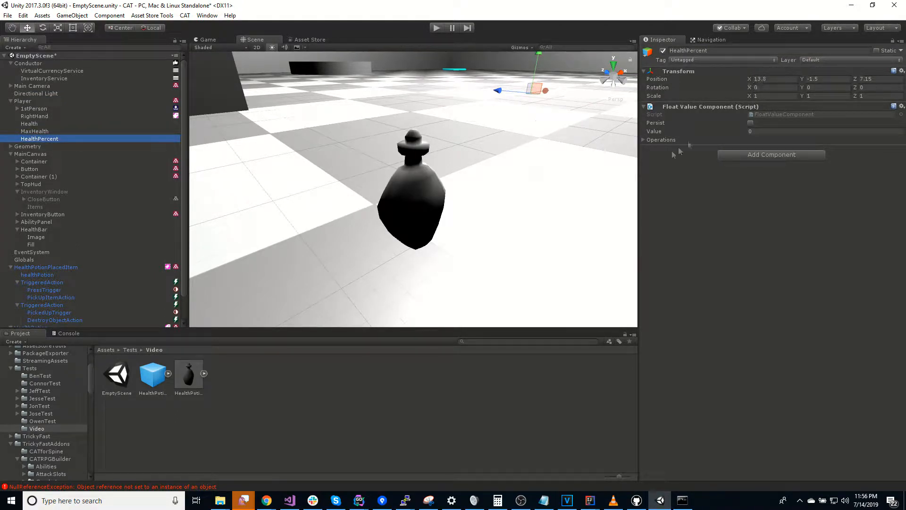
Step: Set the size of the HealthPercent value's Operations list to 2
click(643, 140)
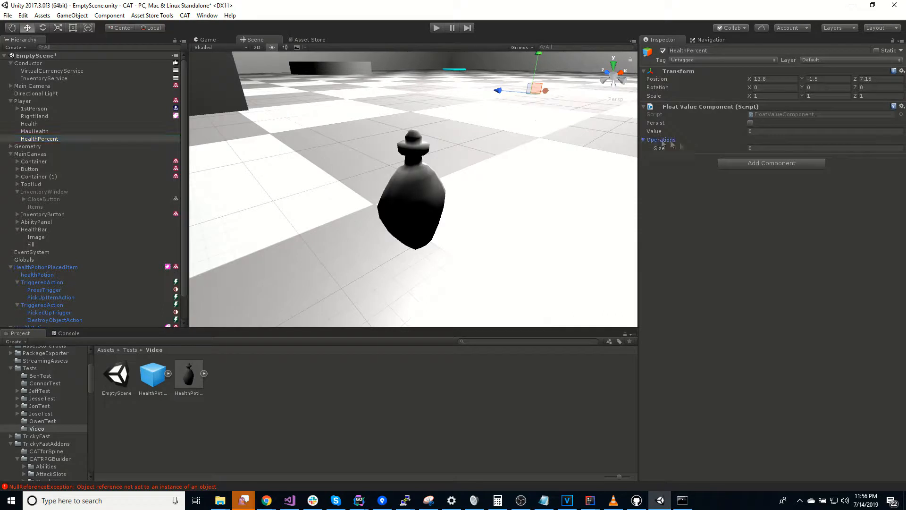
click(764, 147)
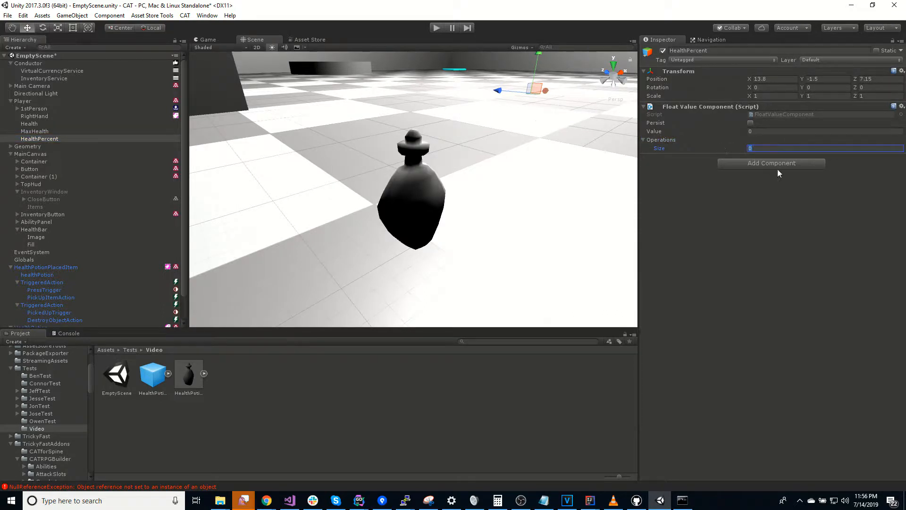
text(2)
key(Return)
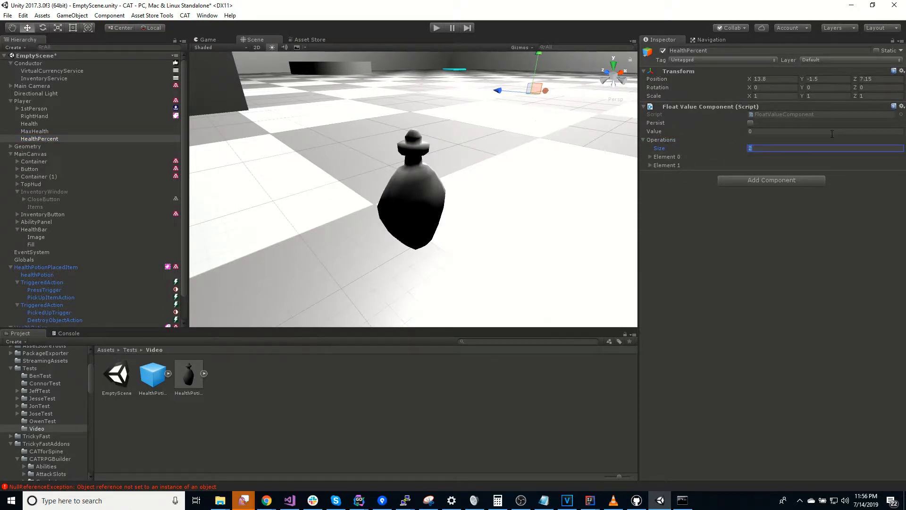
Step: Configure operation Element 0 to use an Owner modifier with the reference name Health
click(651, 156)
click(794, 165)
click(812, 175)
click(900, 177)
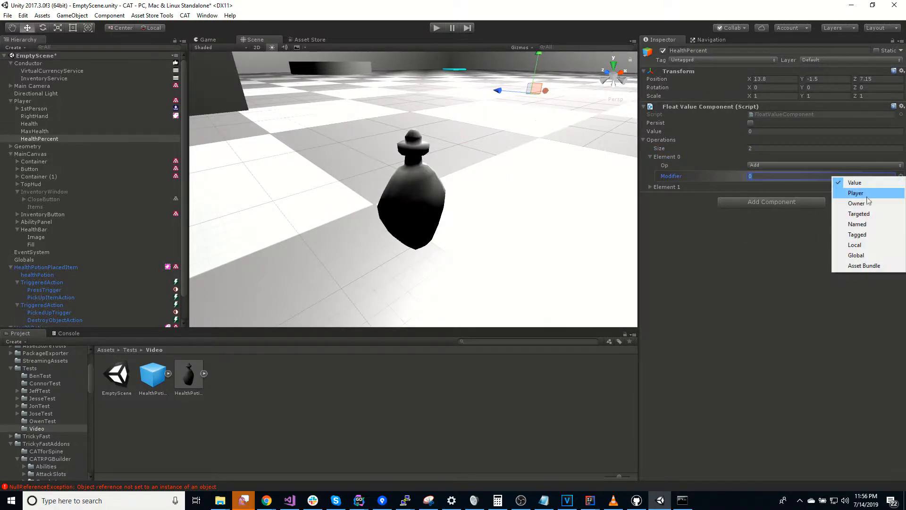
click(868, 202)
text(Healt)
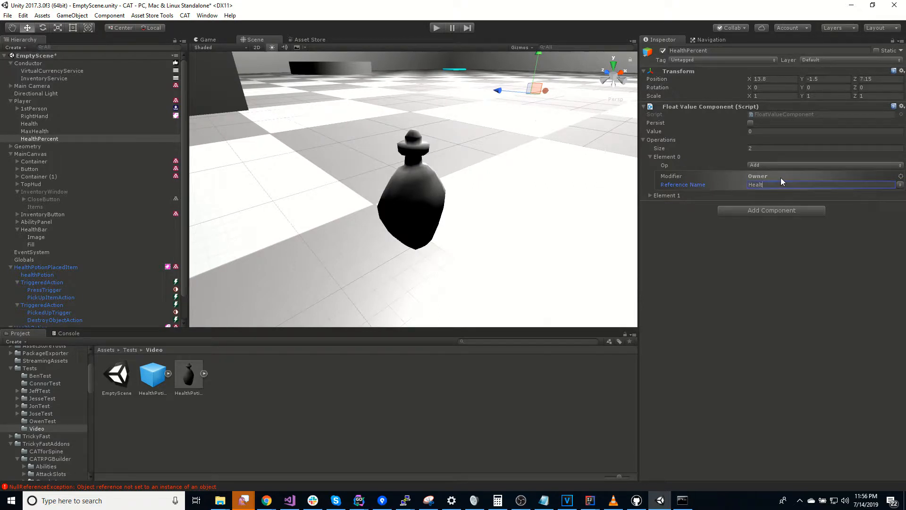
Step: Configure operation Element 1 as Divide with an Owner modifier and the reference name MaxHealth
click(650, 195)
click(761, 204)
click(774, 245)
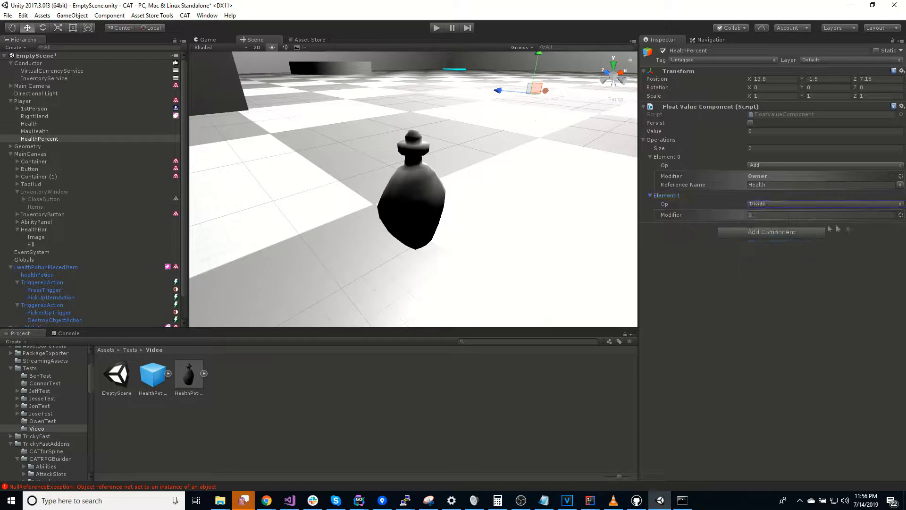
click(900, 215)
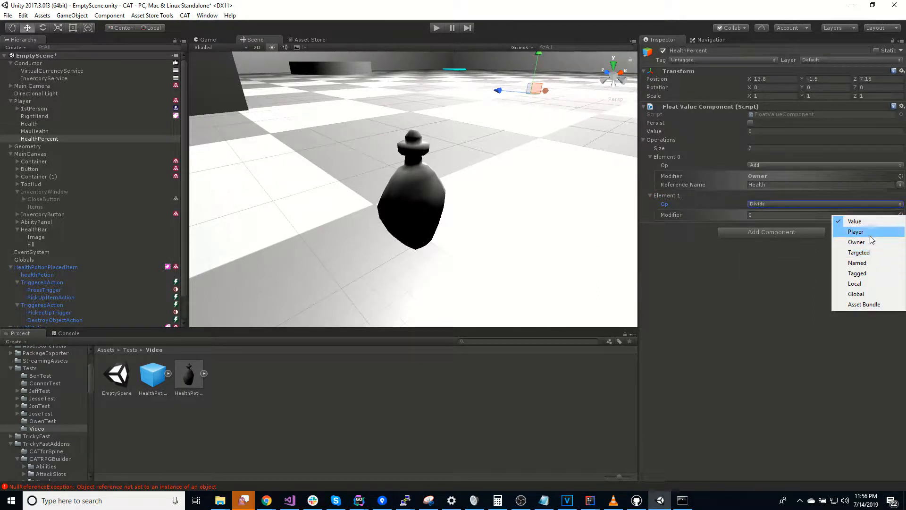
click(860, 242)
click(785, 223)
text(MaxH)
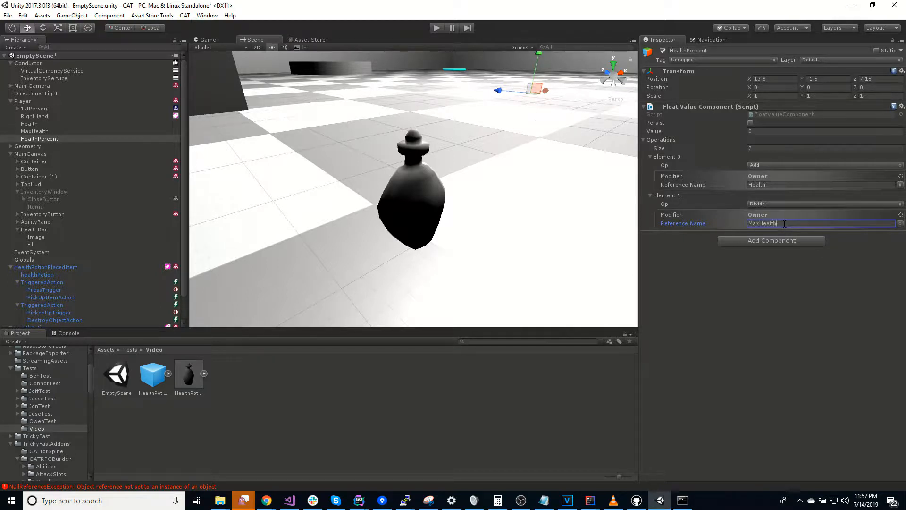
text(ealth)
key(Return)
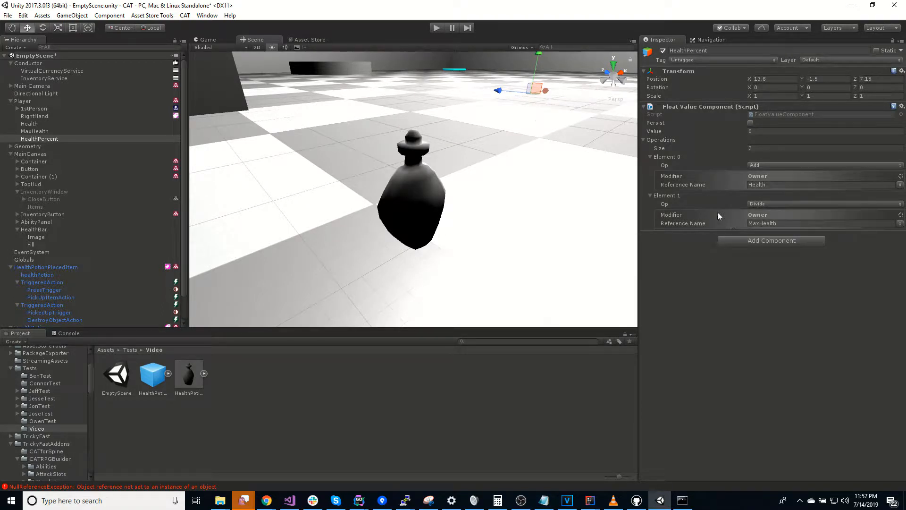
Step: Check the player's Health and MaxHealth values and run the scene briefly to see how the health bar fills
click(43, 124)
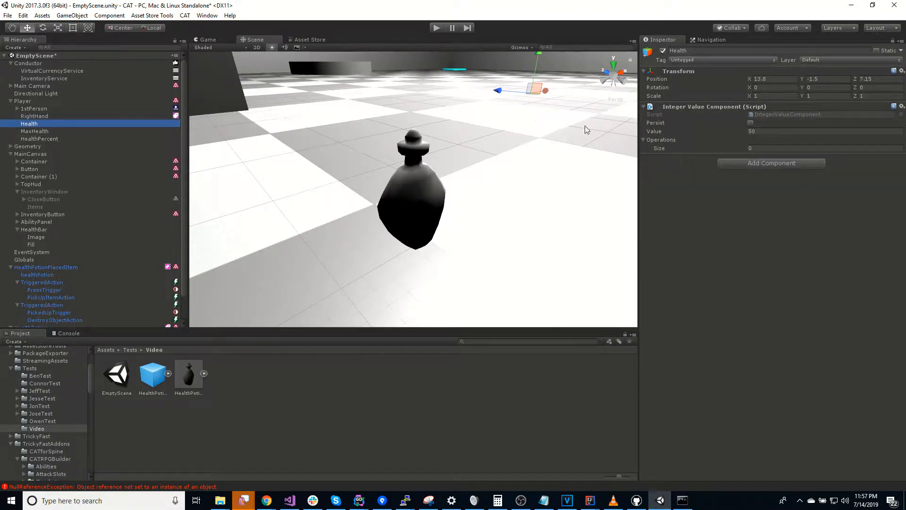
click(58, 131)
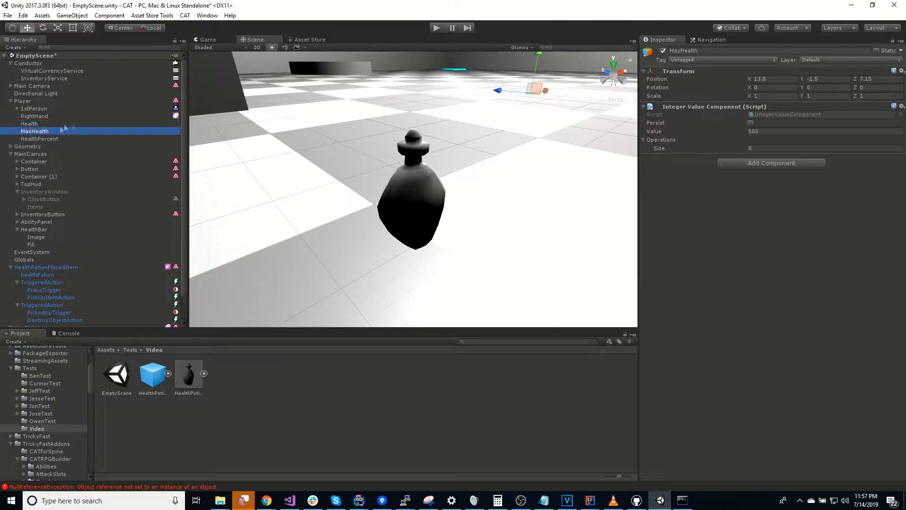
click(437, 27)
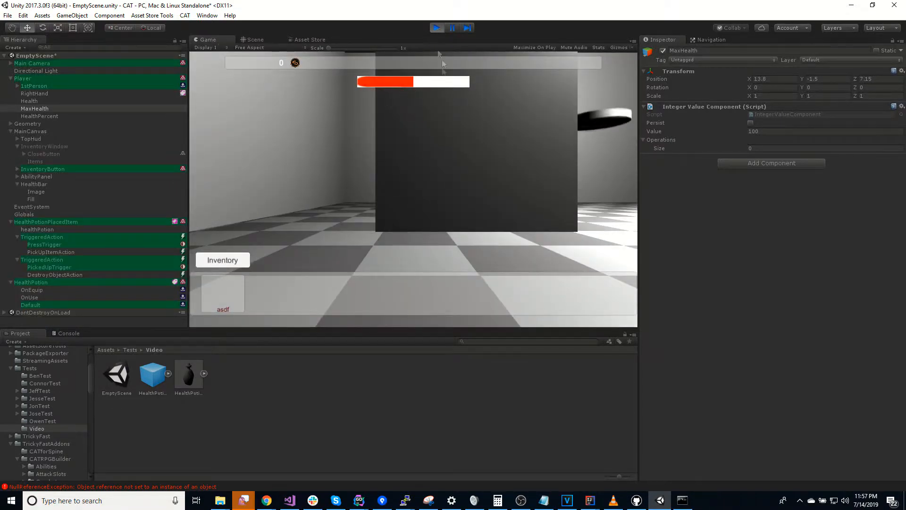
click(437, 27)
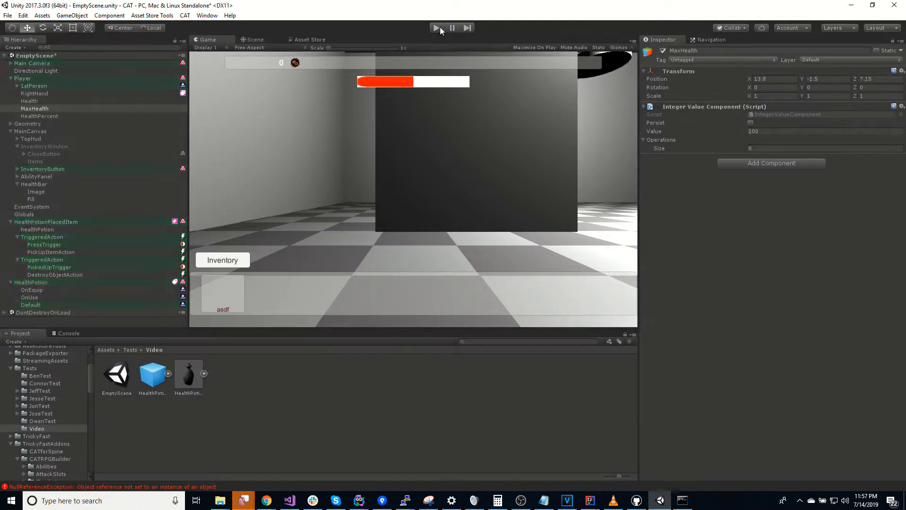
Step: Add a Modify Integer Value action to the HealthPotion's OnUse state
scroll(44, 272, down, 2)
click(44, 316)
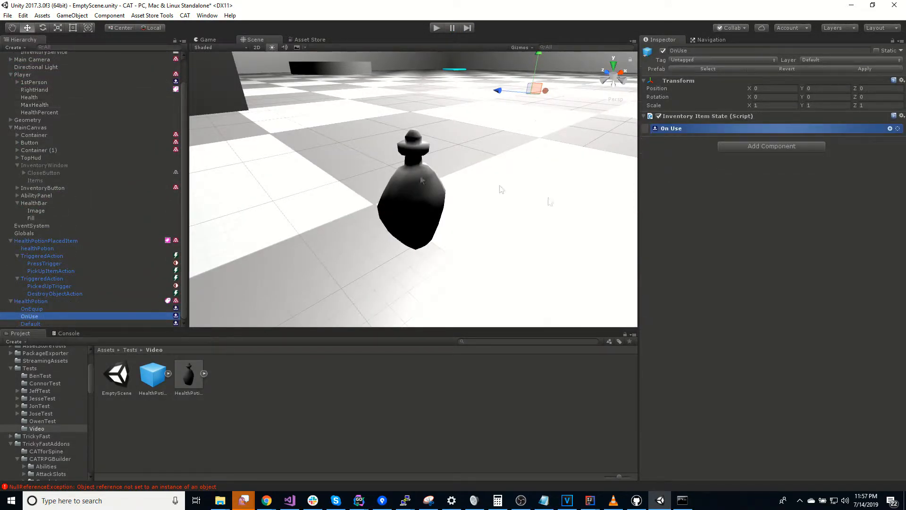
click(696, 130)
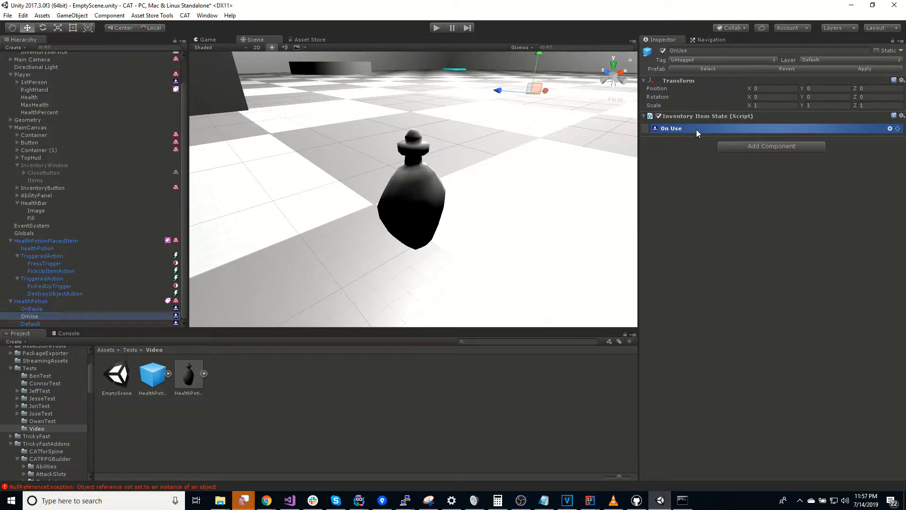
click(891, 128)
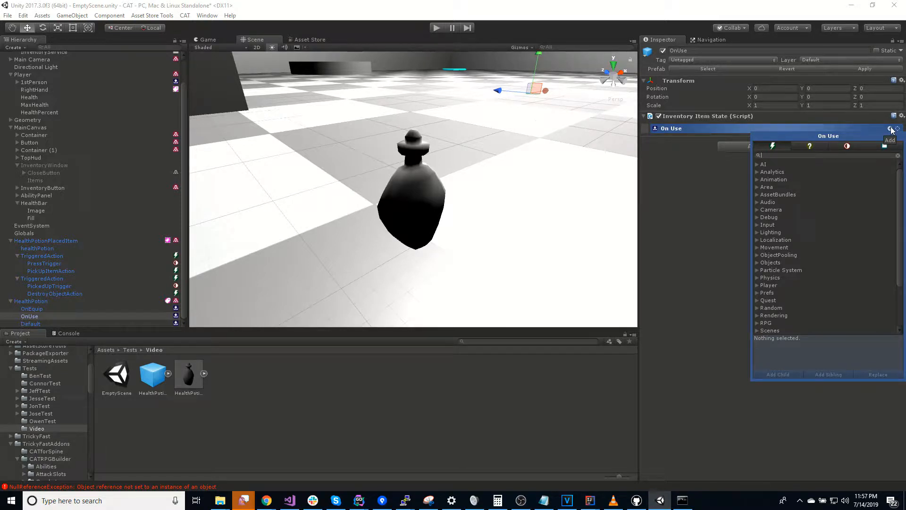
text(modif)
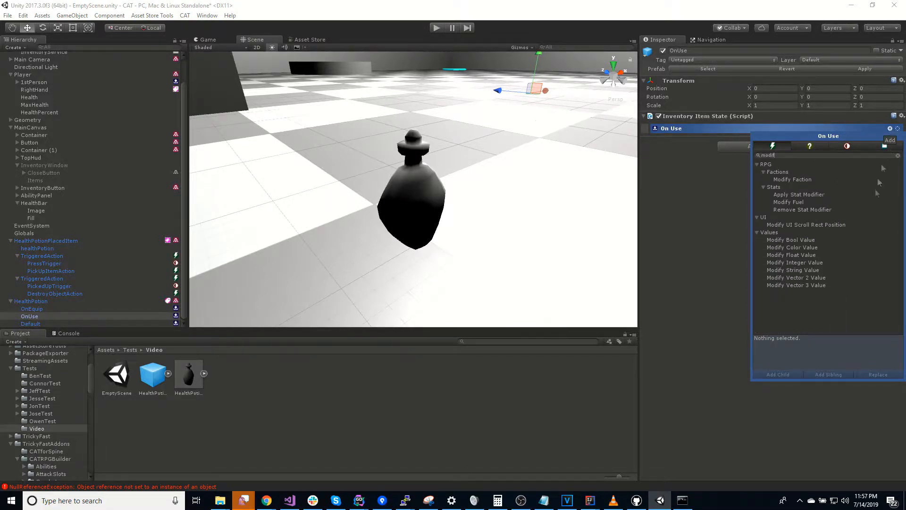
click(813, 263)
double_click(813, 263)
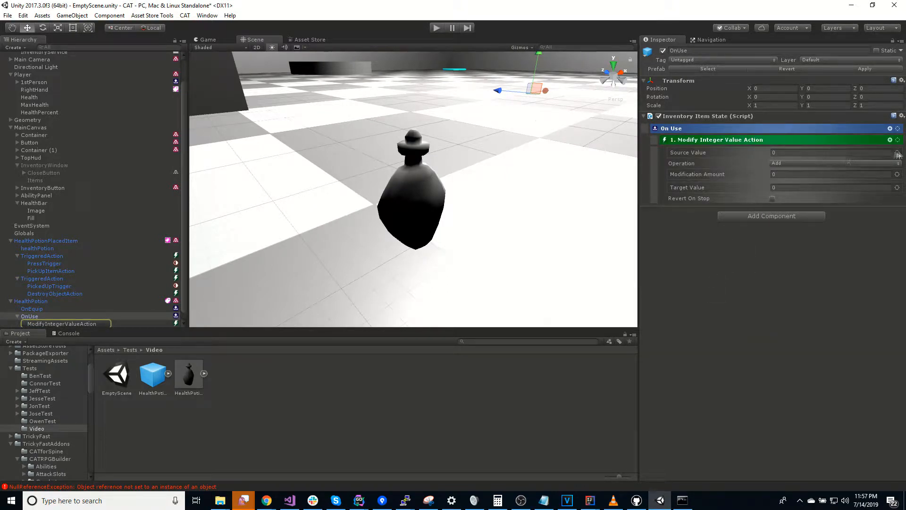
Step: Set the action's Source Value to Targeted with the reference name Health and the Modification Amount to 10
click(897, 152)
click(800, 186)
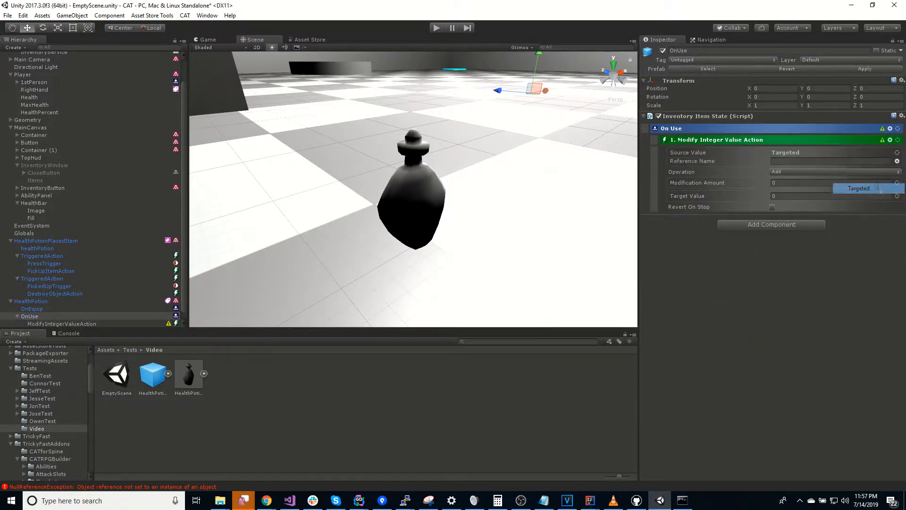
click(803, 161)
text(Health)
key(Tab)
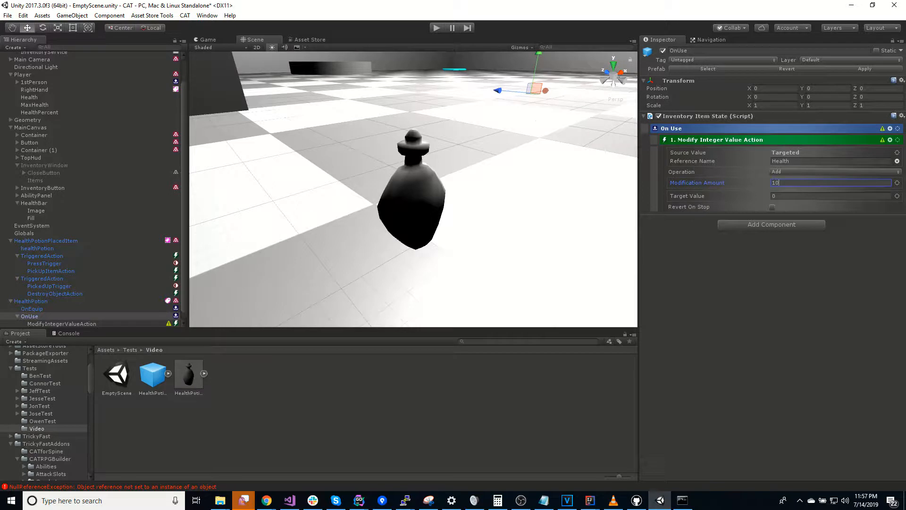
Step: Set the action's Target Value to Targeted with the reference name Health and apply the changes to the HealthPotion prefab
click(795, 194)
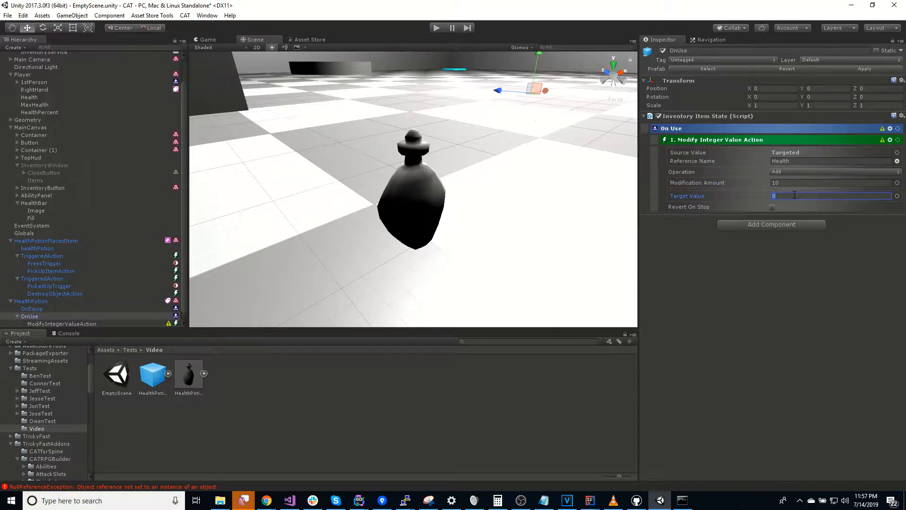
click(897, 195)
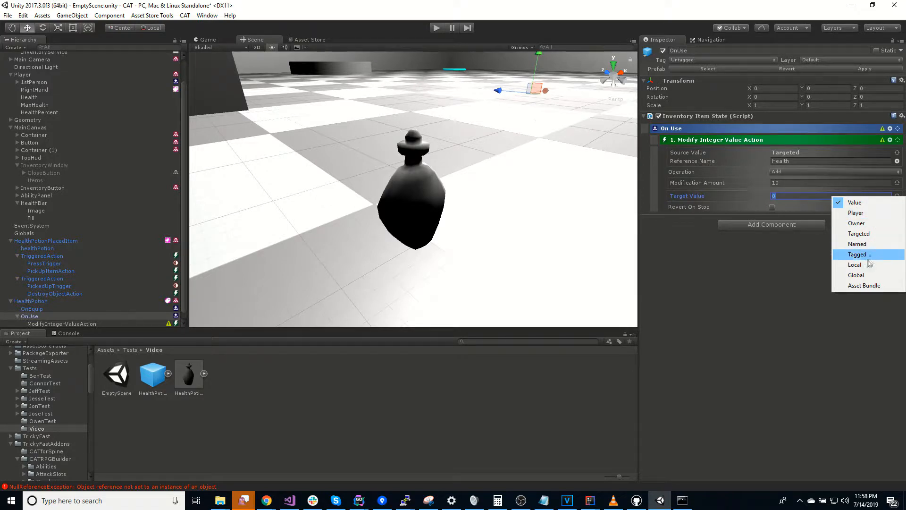
click(867, 236)
click(810, 205)
text(Health)
key(Return)
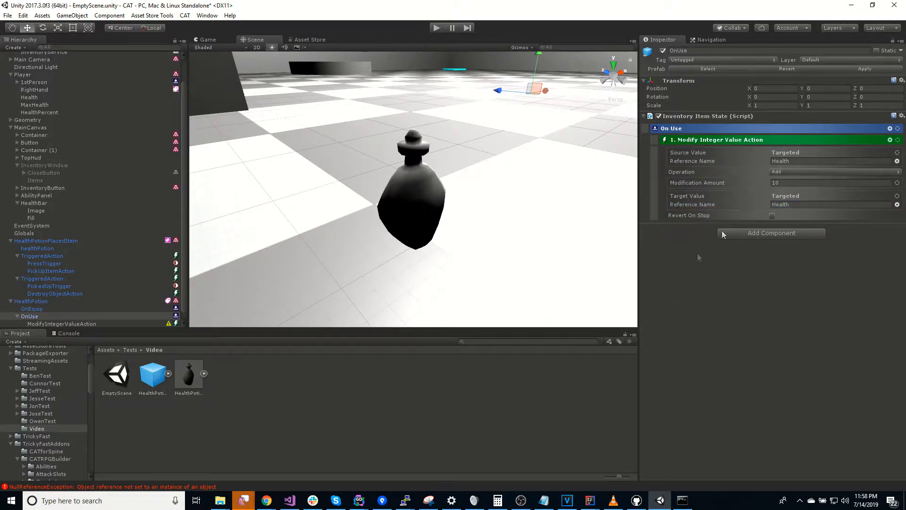
click(43, 301)
click(871, 68)
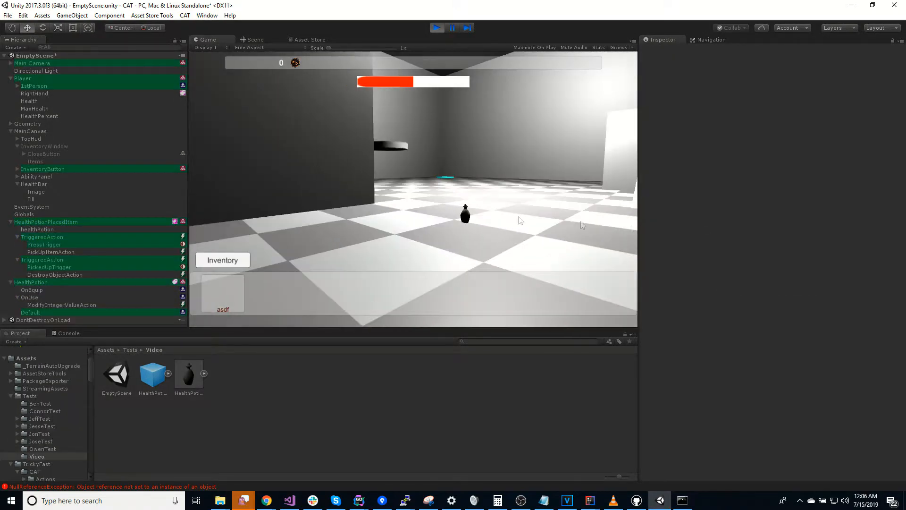
Step: Pick up the health potion from the floor in the running game and open the inventory
key(w)
right_drag(380, 217, 394, 230)
click(394, 232)
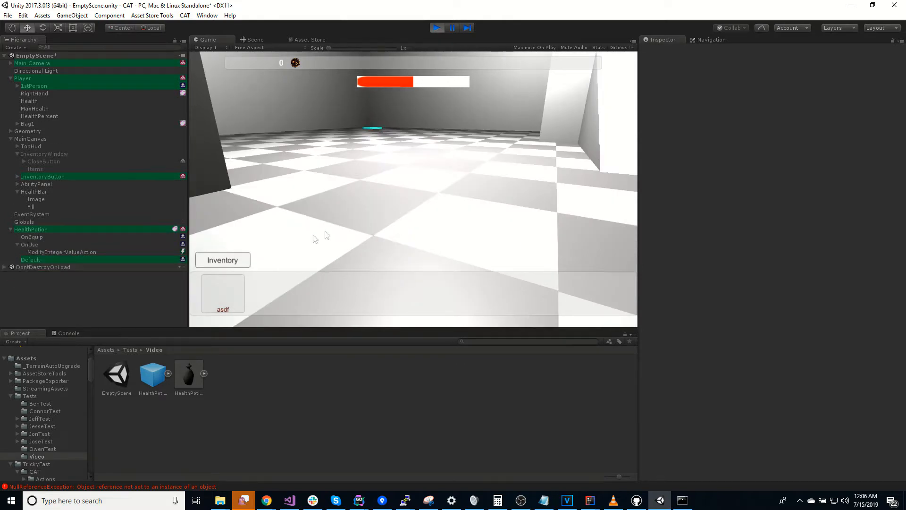
click(231, 262)
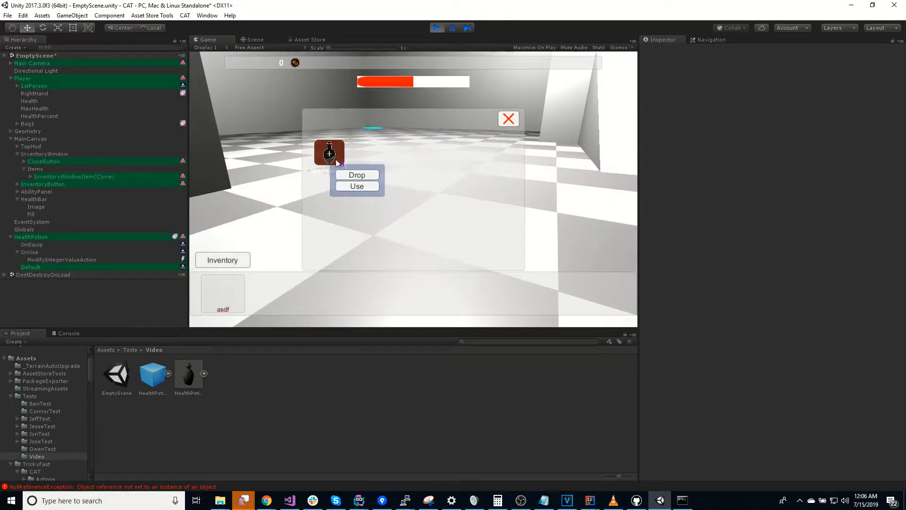
Step: Use the health potion from the inventory repeatedly, and inspect the player's Health and MaxHealth values at runtime
click(365, 185)
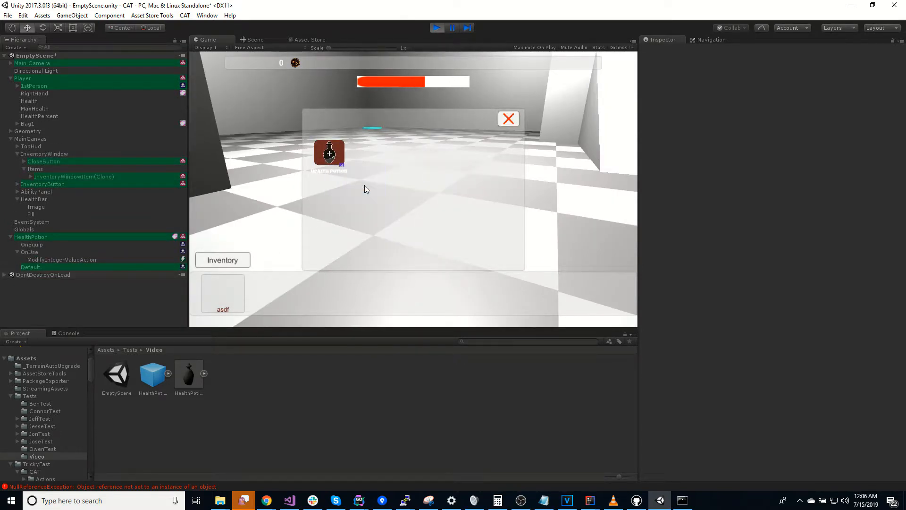
click(335, 161)
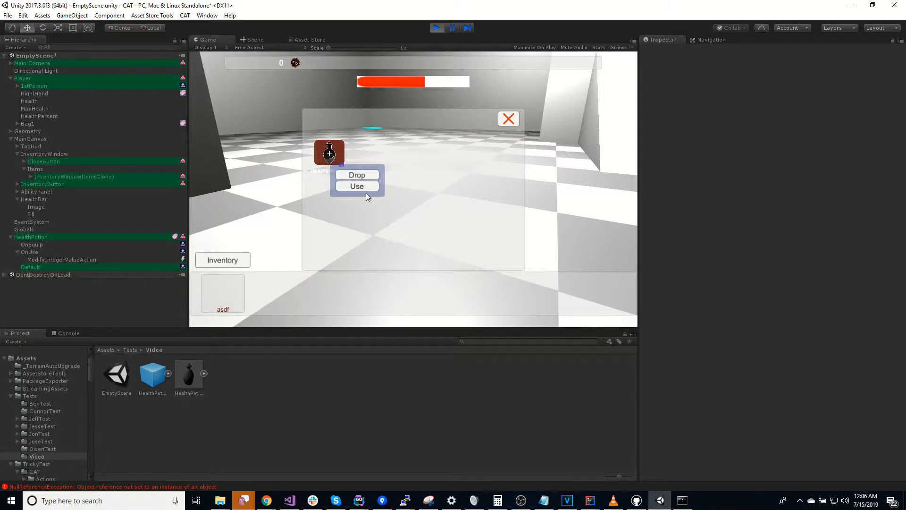
click(370, 187)
click(339, 155)
click(364, 185)
click(330, 153)
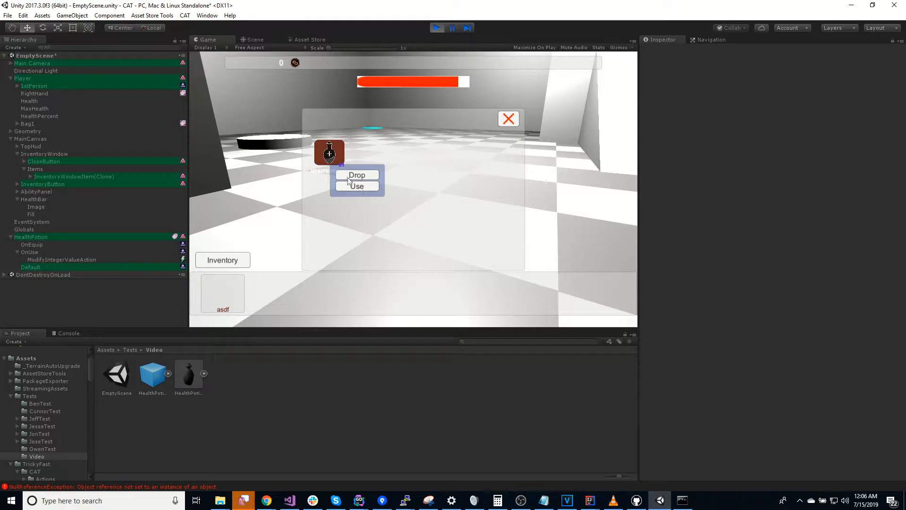
click(368, 186)
click(332, 160)
click(372, 187)
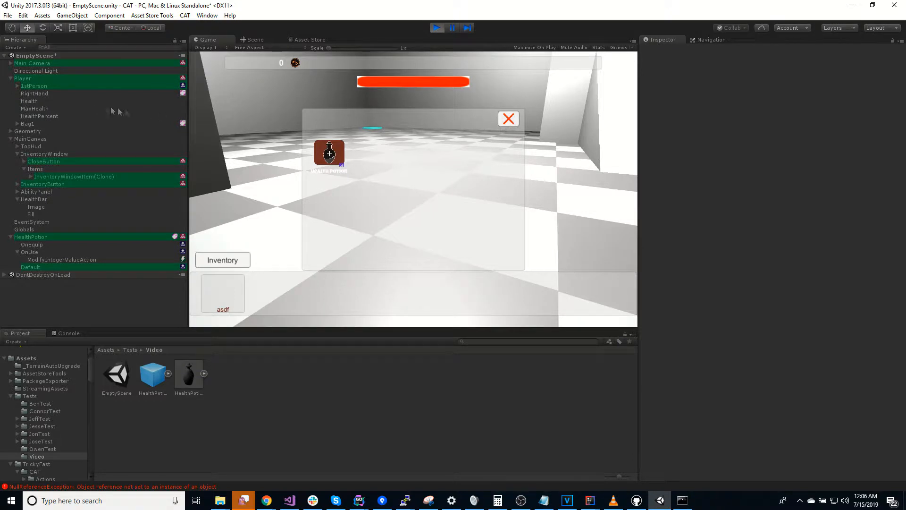
click(53, 98)
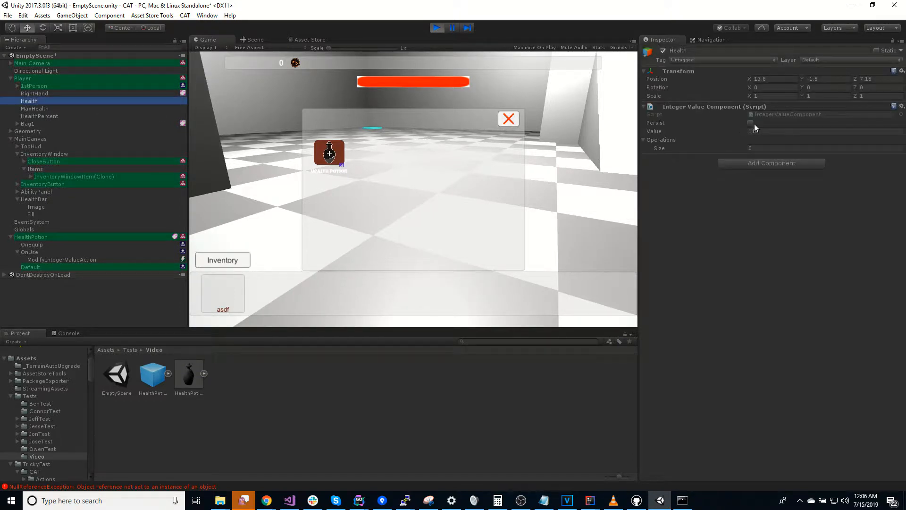
click(75, 108)
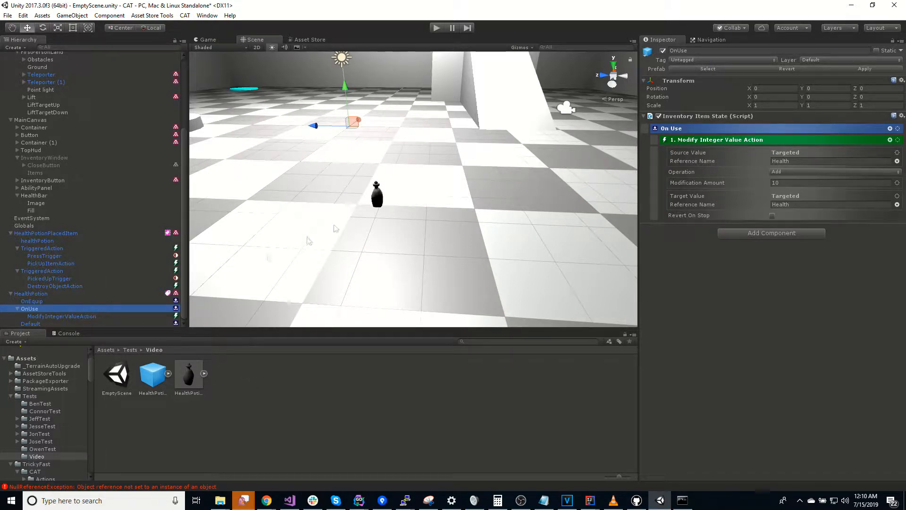
Step: Add an Integer Value condition to the HealthPotion's OnUse state, after the Modify Integer Value action
click(891, 129)
click(805, 148)
text(inte)
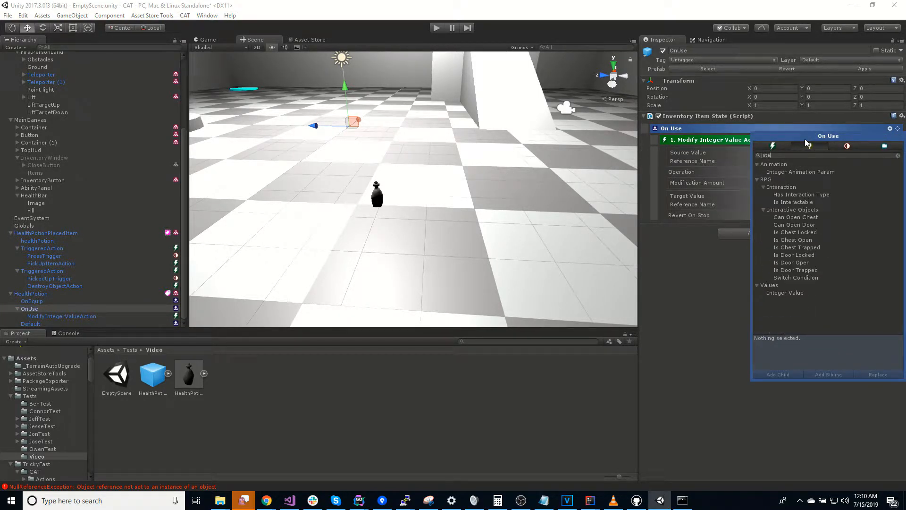
double_click(799, 293)
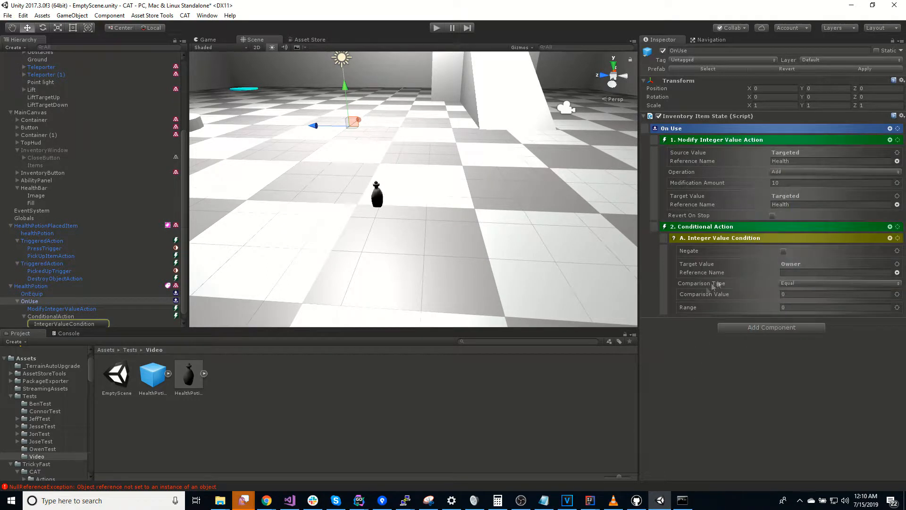
Step: Configure the condition to test whether the Targeted Health value is Greater Than the Targeted MaxHealth value
click(897, 265)
click(874, 304)
click(807, 274)
text(Health)
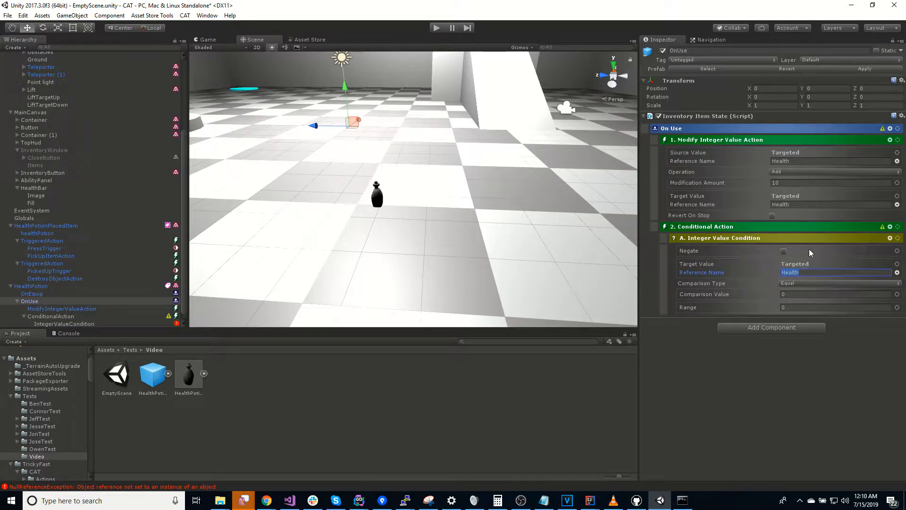
click(810, 284)
click(831, 315)
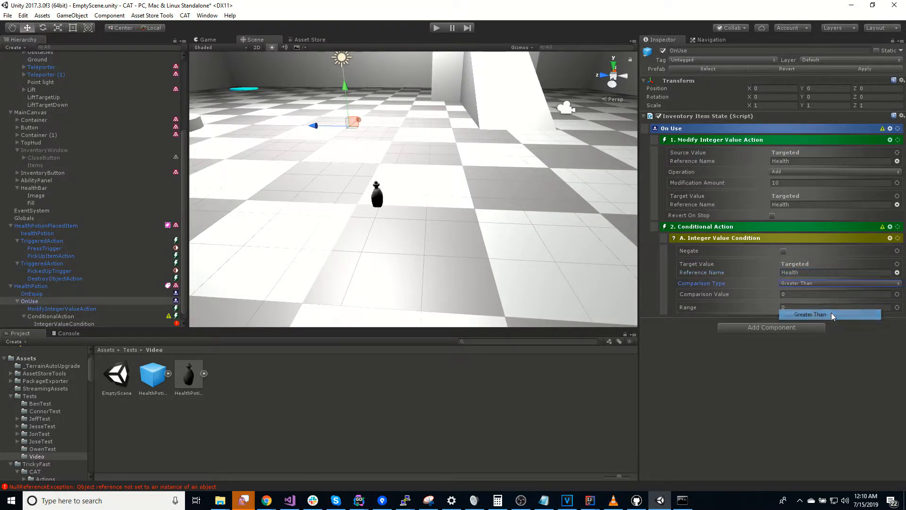
click(898, 295)
click(859, 331)
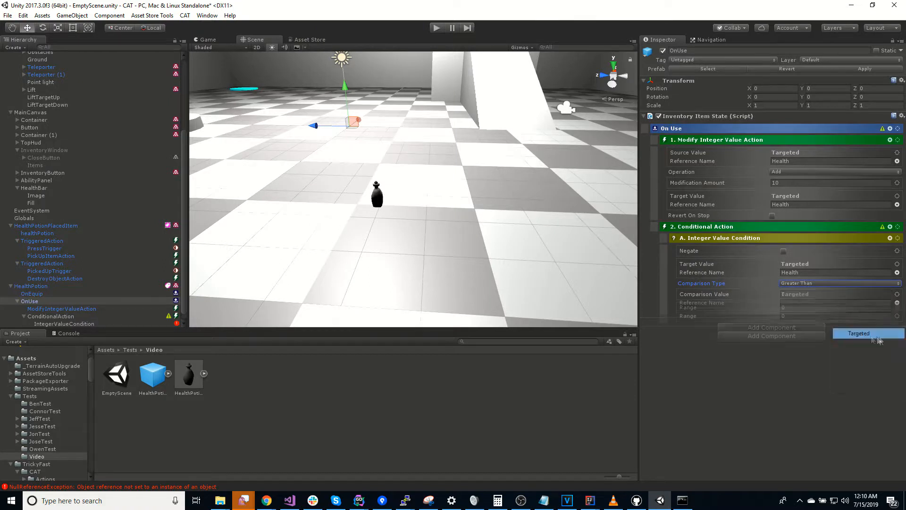
text(MaxHealth)
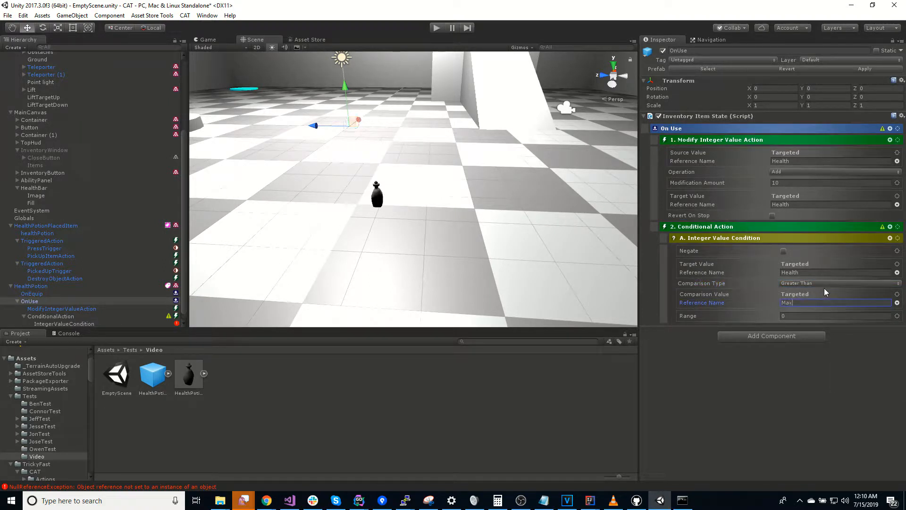
Step: Add a Set Integer Value action under the Conditional Action, with a Targeted target and the reference name Health
click(890, 227)
text(set in)
double_click(803, 323)
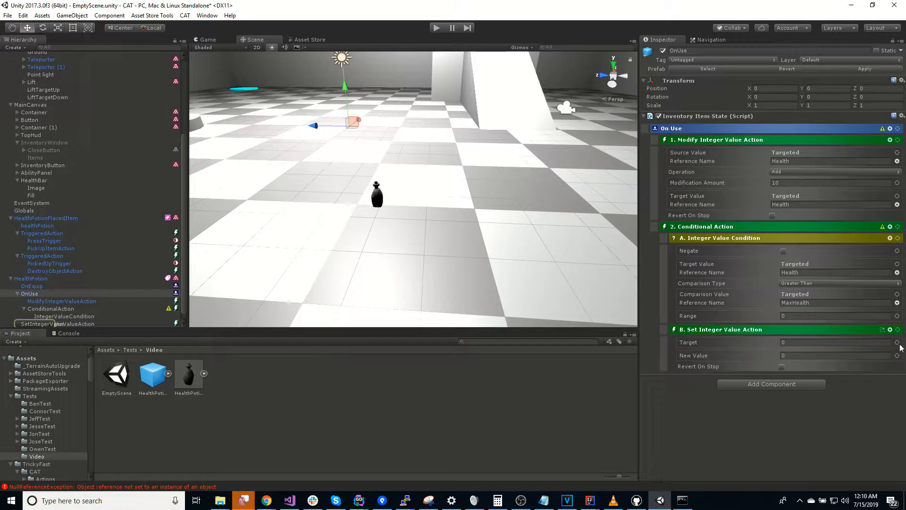
click(897, 343)
click(878, 382)
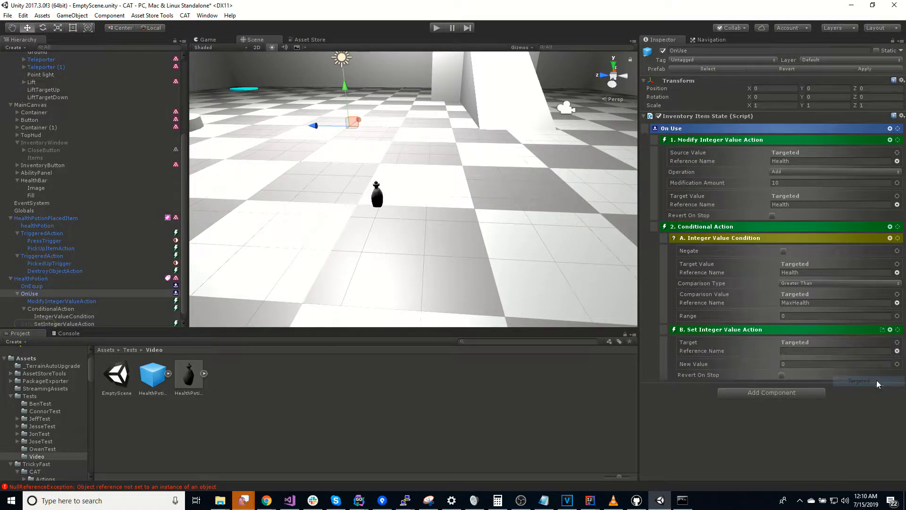
click(823, 351)
text(Health)
double_click(801, 348)
Step: Set the New Value of the Set Integer Value action to Targeted with the reference name MaxHealth
click(898, 364)
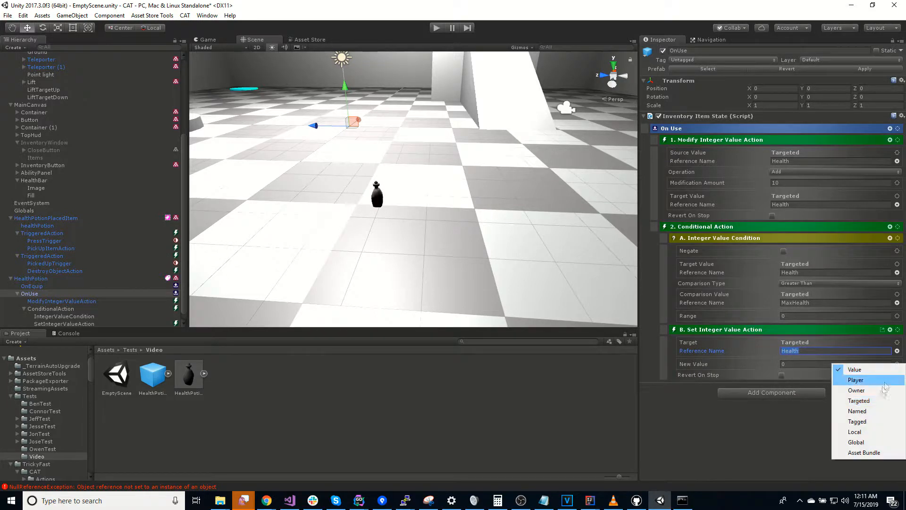
click(854, 401)
click(816, 371)
text(MaxHealth)
key(Return)
click(674, 442)
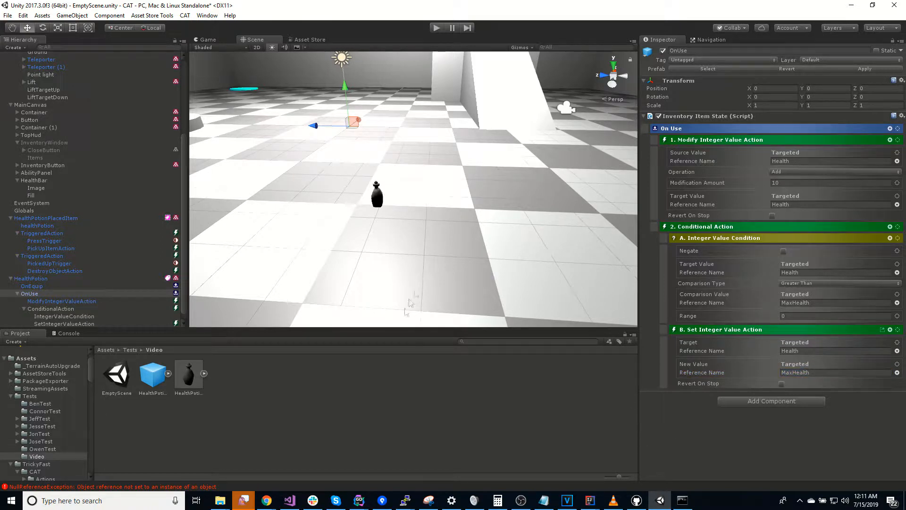
Step: Apply the OnUse changes to the HealthPotion prefab and start the game to test them
click(873, 69)
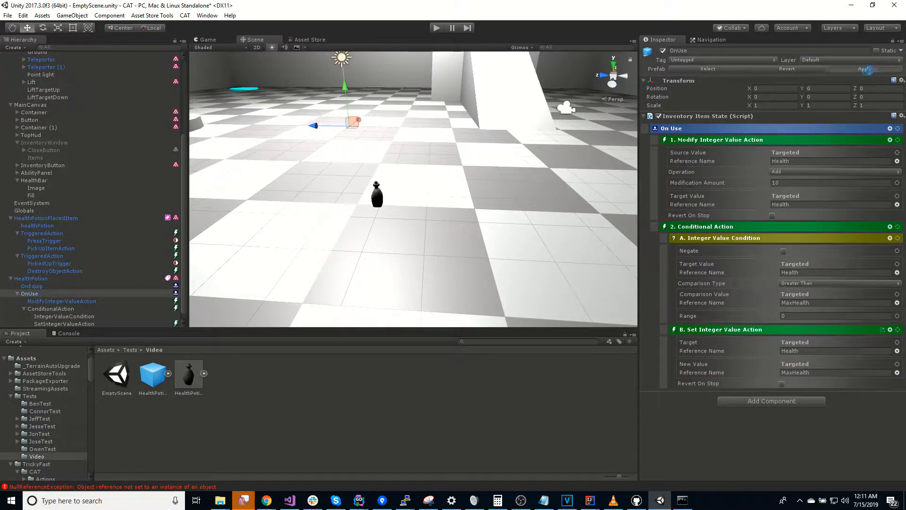
click(436, 29)
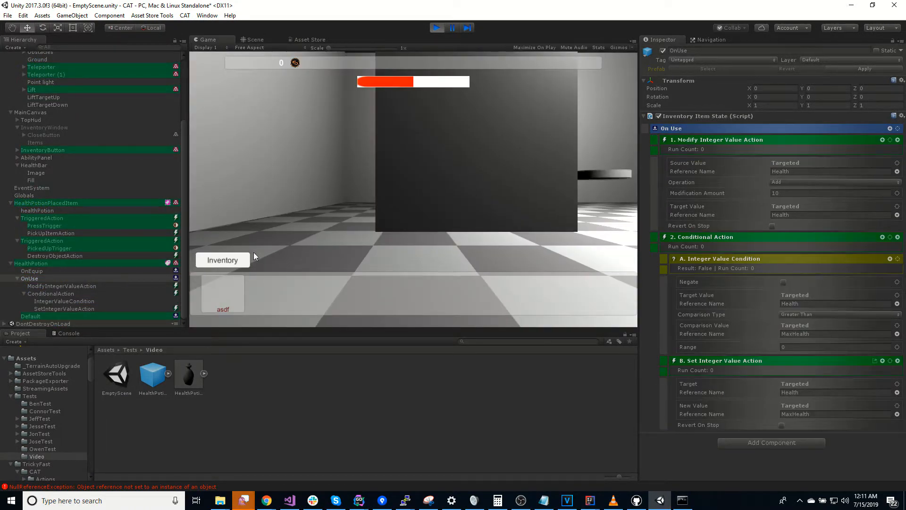
Step: Pick up the placed health potion in the running game and use it repeatedly from the inventory
key(w)
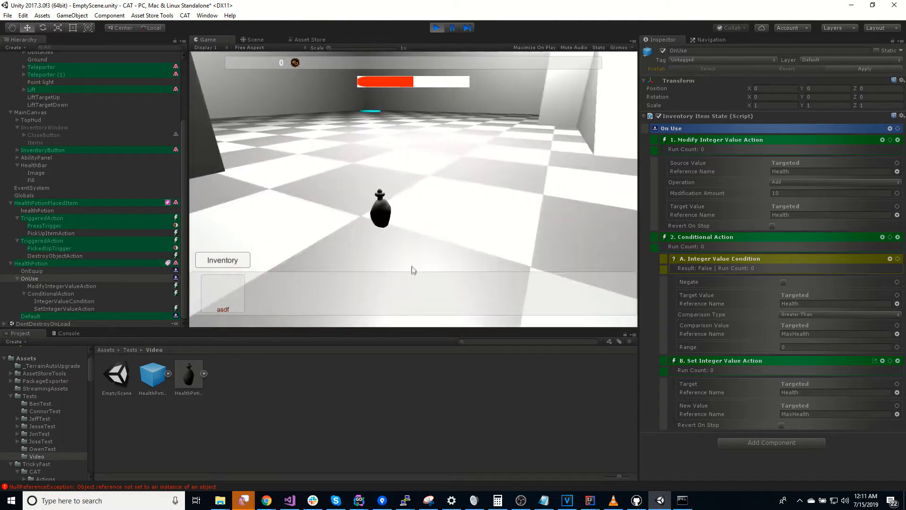
click(374, 235)
click(230, 263)
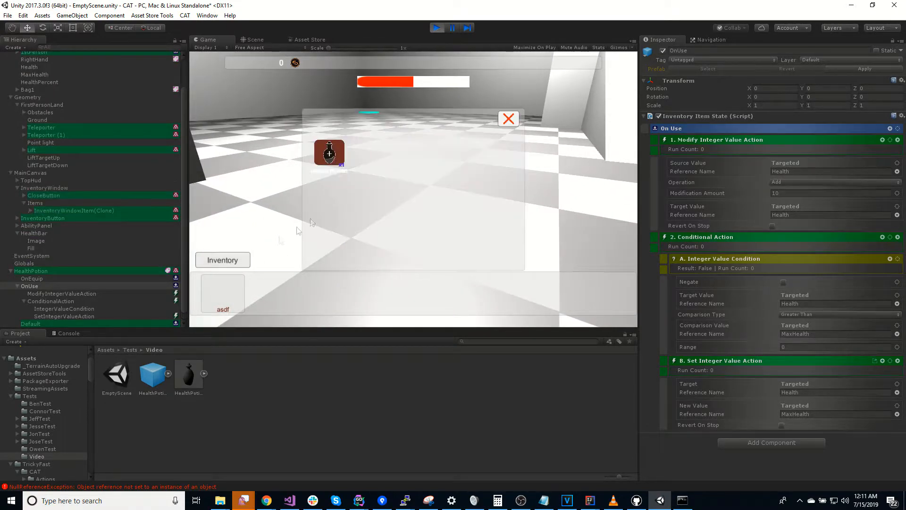
click(329, 147)
click(372, 186)
click(334, 154)
click(363, 188)
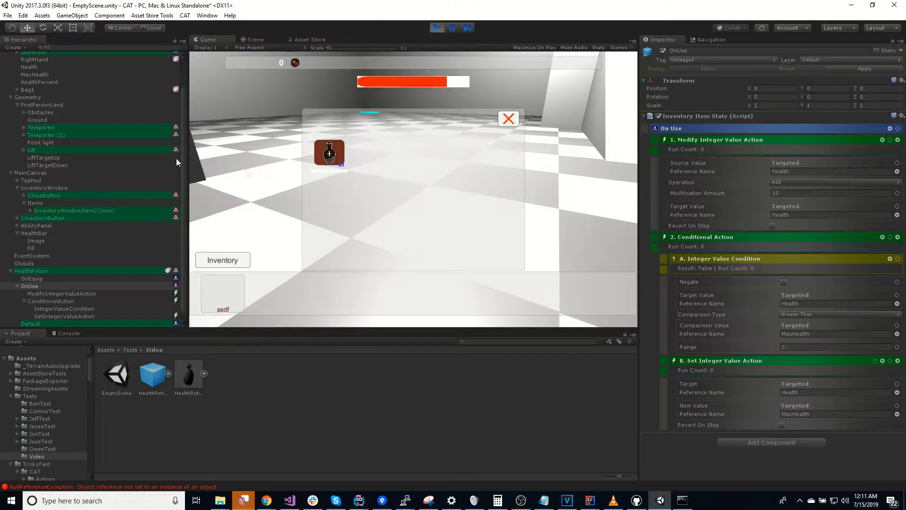
Step: Inspect the Player's Health value while repeatedly using the health potion to test the MaxHealth cap
scroll(134, 169, up, 3)
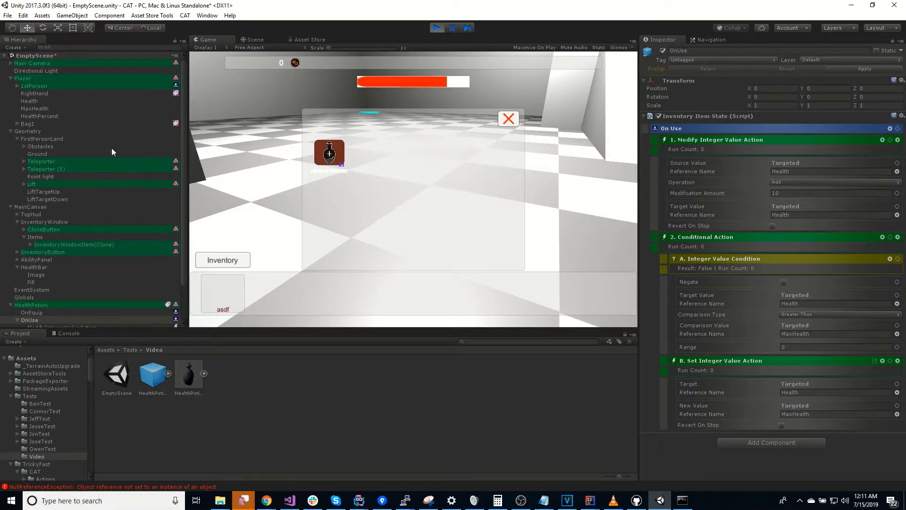
click(39, 101)
click(328, 154)
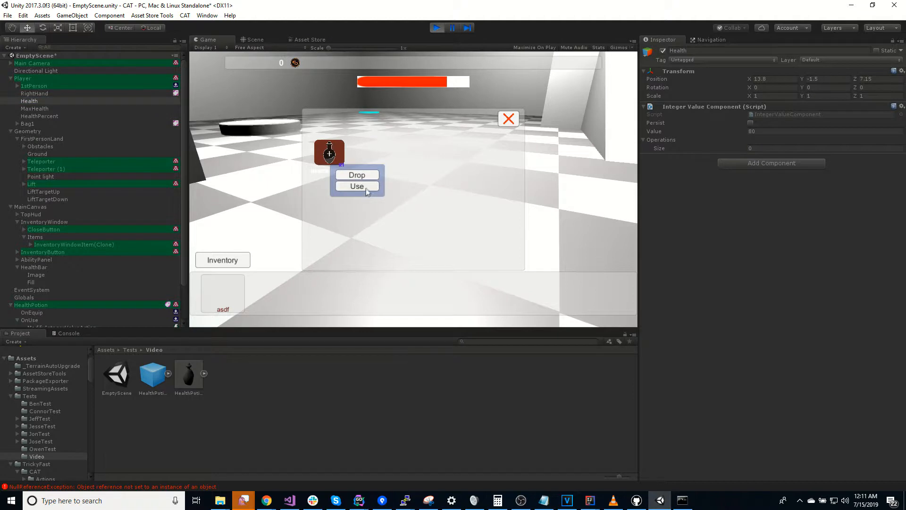
click(366, 188)
click(338, 162)
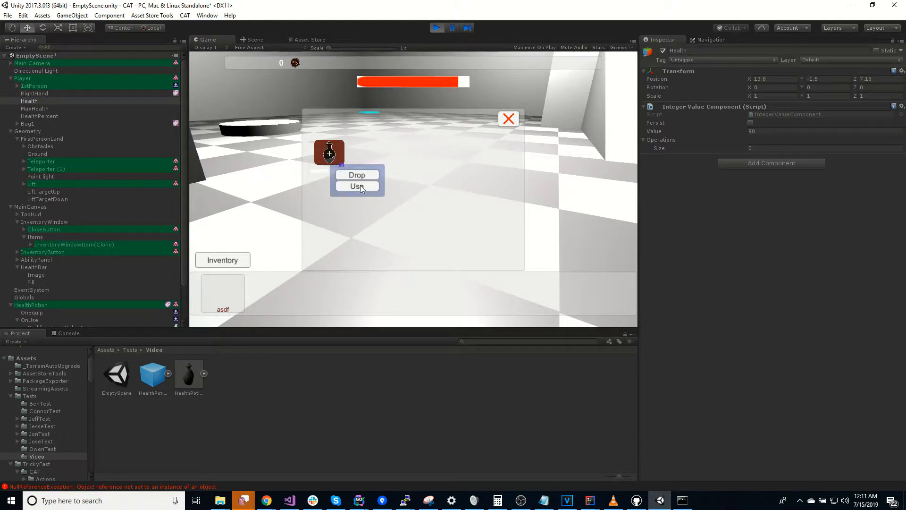
click(371, 188)
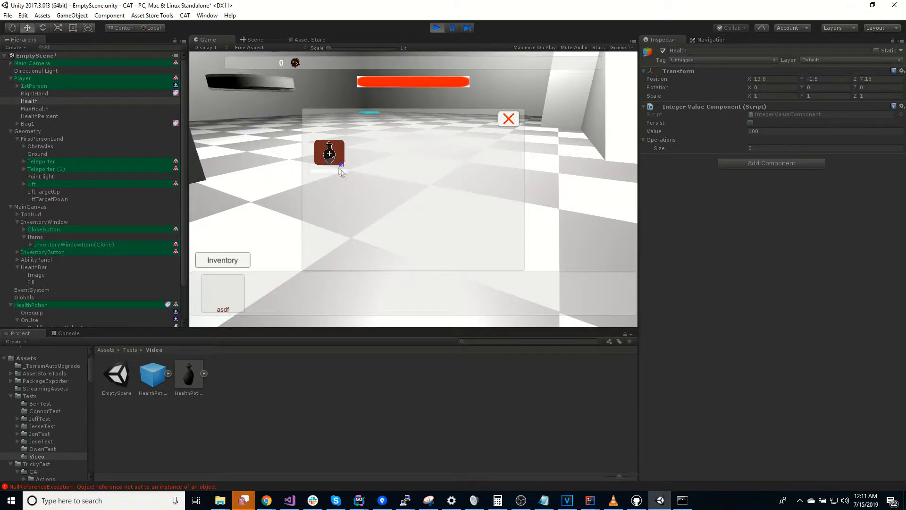
click(338, 162)
click(370, 188)
click(338, 162)
click(365, 186)
Step: Examine the SetIntegerValueAction and IntegerValueCondition of the HealthPotion inside the Player's Bag1, then stop the game
scroll(66, 223, down, 2)
scroll(52, 185, up, 2)
click(18, 123)
click(24, 132)
click(30, 146)
click(36, 161)
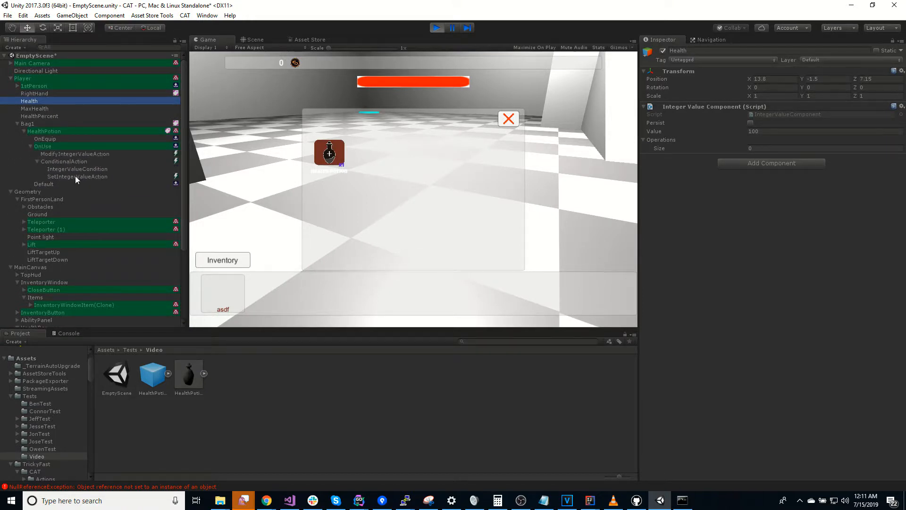
click(75, 176)
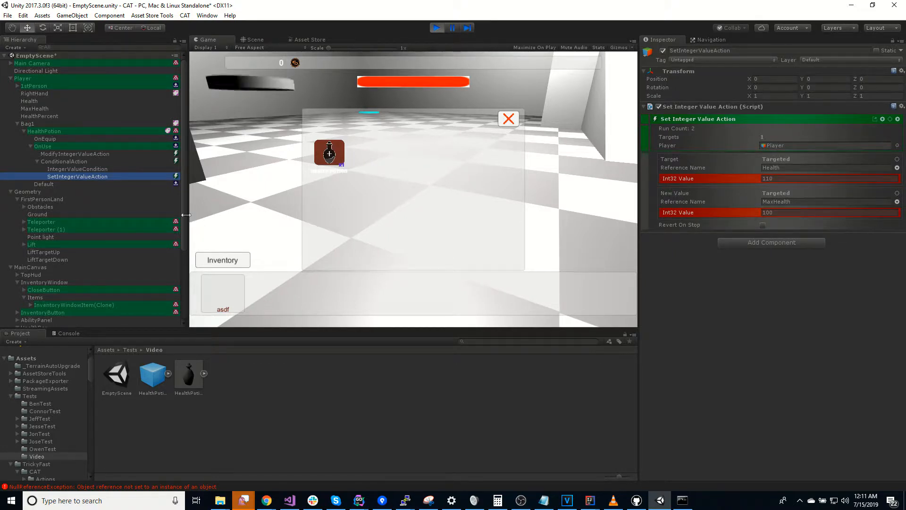
click(78, 169)
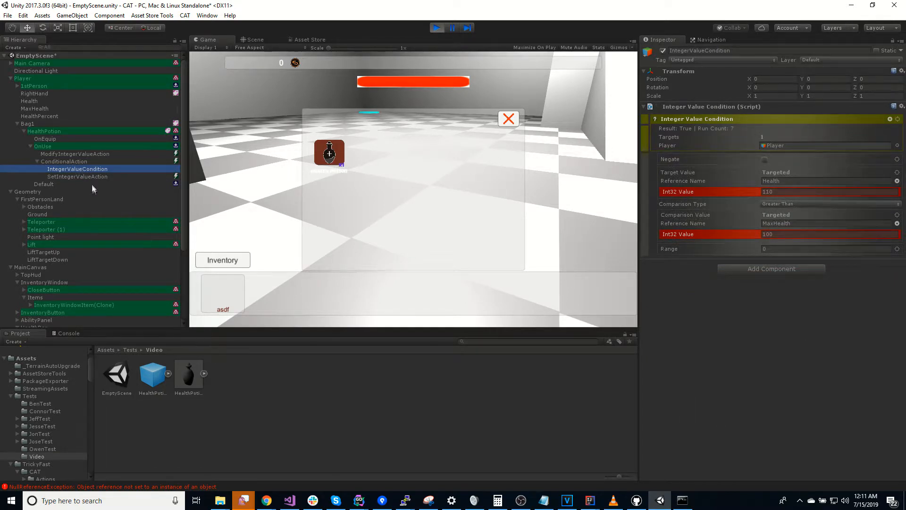
click(435, 28)
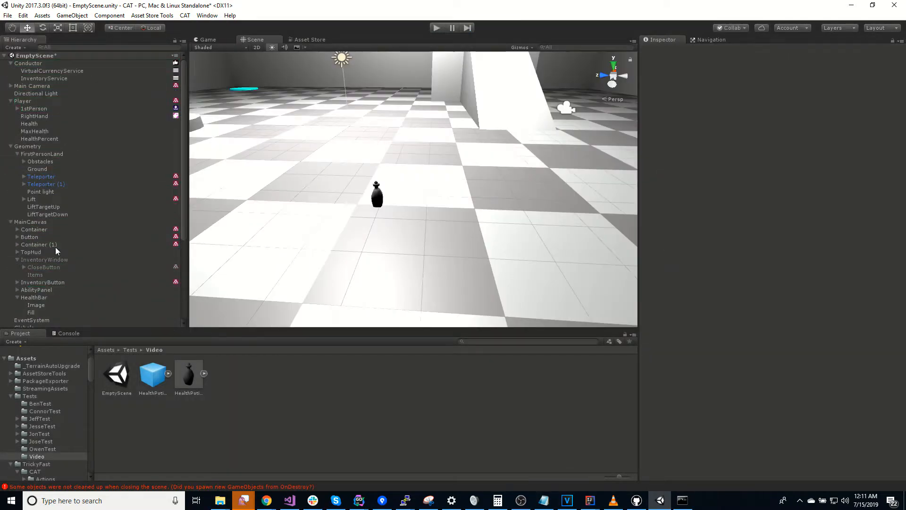
Step: Add a Remove Item Quantity action to the HealthPotion's OnUse state
scroll(71, 257, down, 1)
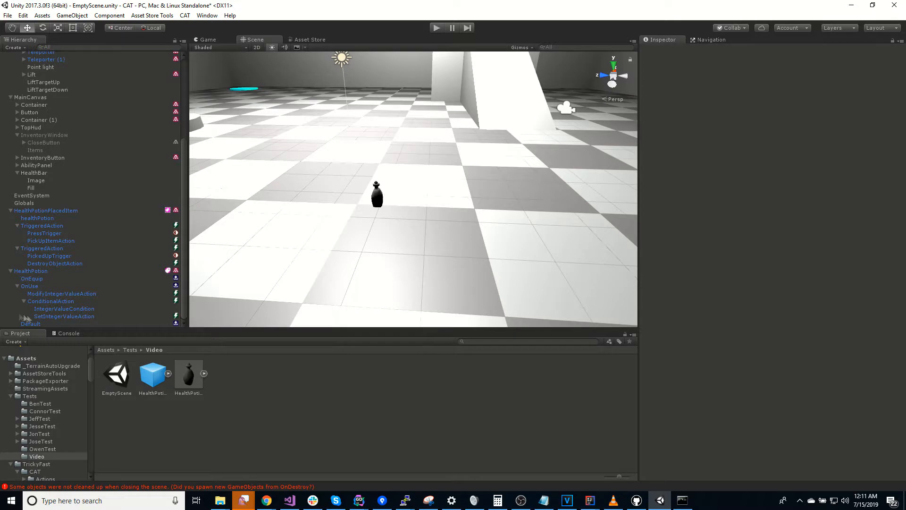
click(30, 287)
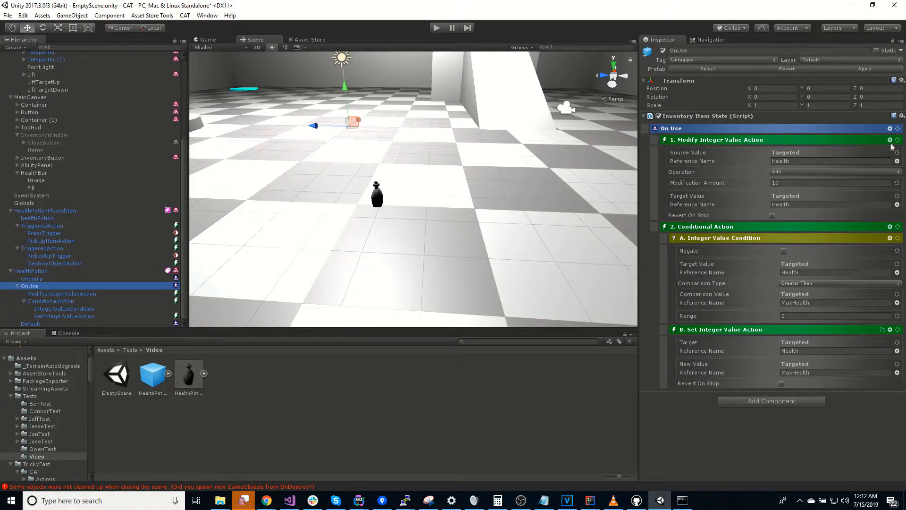
click(890, 129)
text(remove)
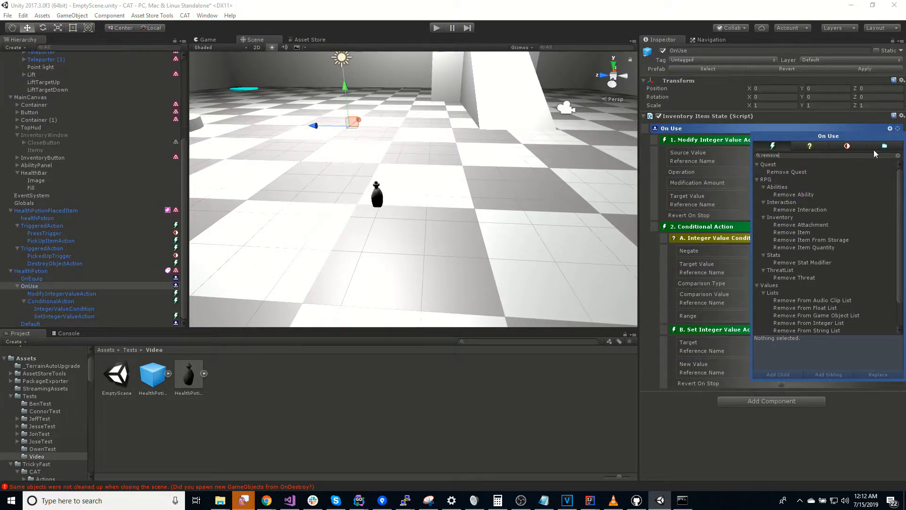
double_click(812, 247)
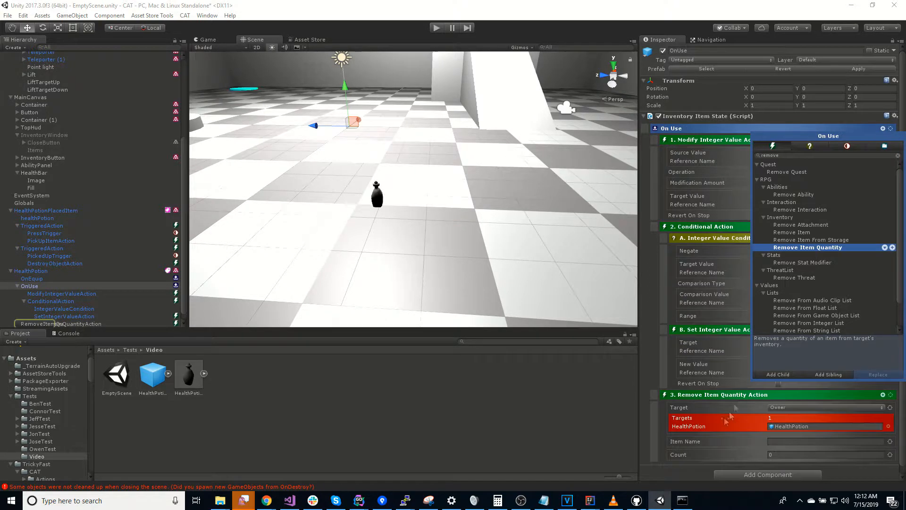
Step: Set the Remove Item Quantity action to target Player, item name HealthPotion and count 1, and apply the changes to the prefab
scroll(672, 386, down, 1)
click(658, 372)
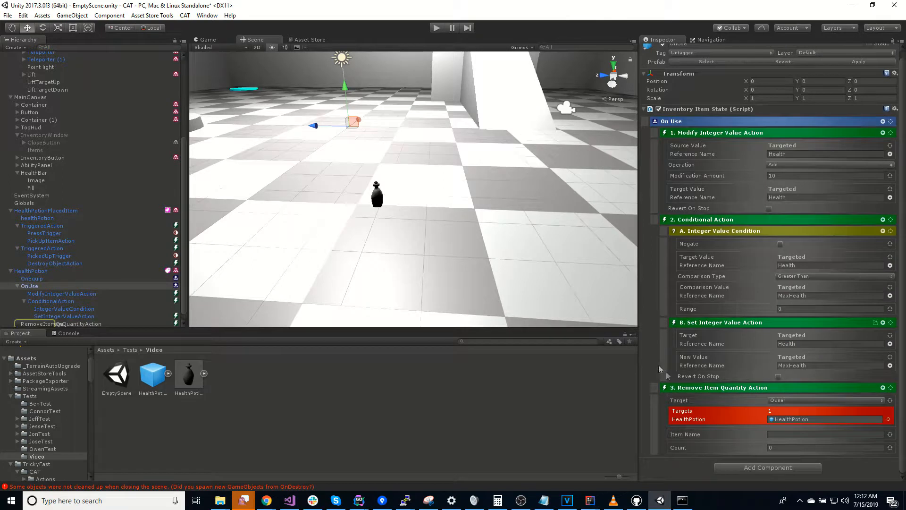
click(814, 405)
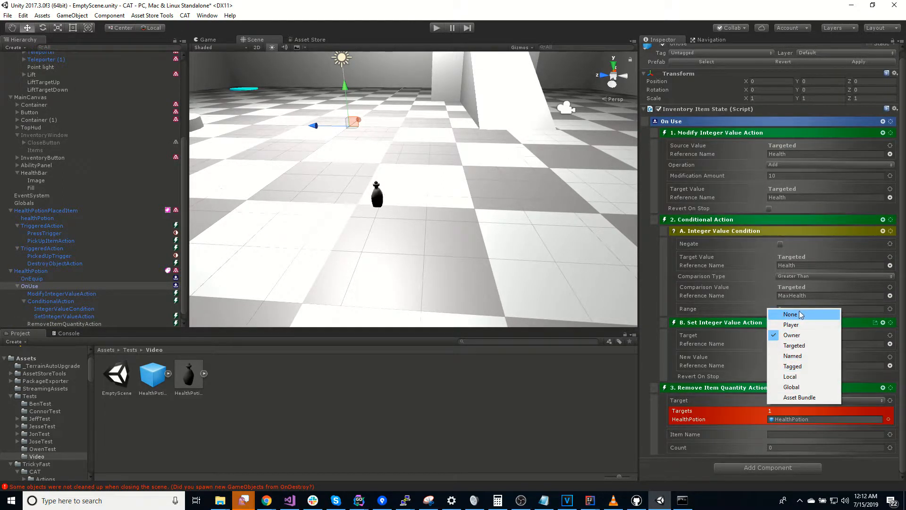
click(791, 325)
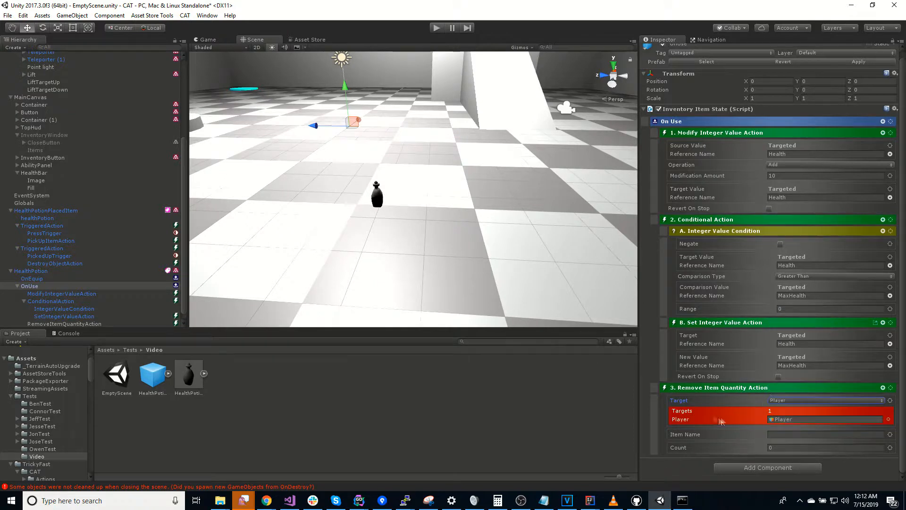
click(813, 435)
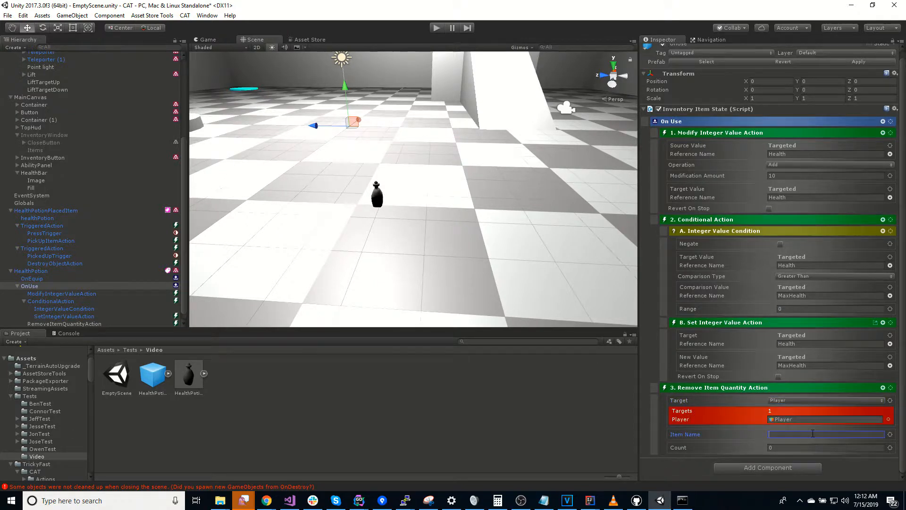
text(HealthPotion)
click(782, 450)
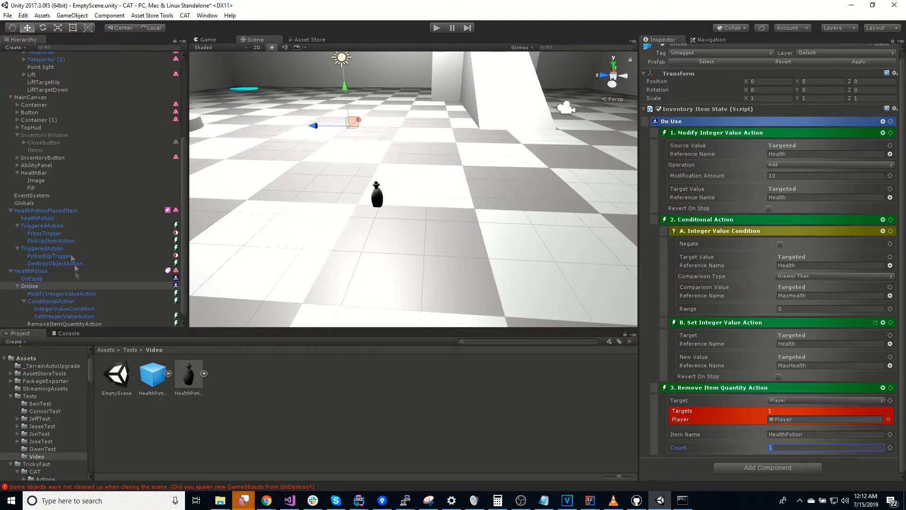
click(71, 301)
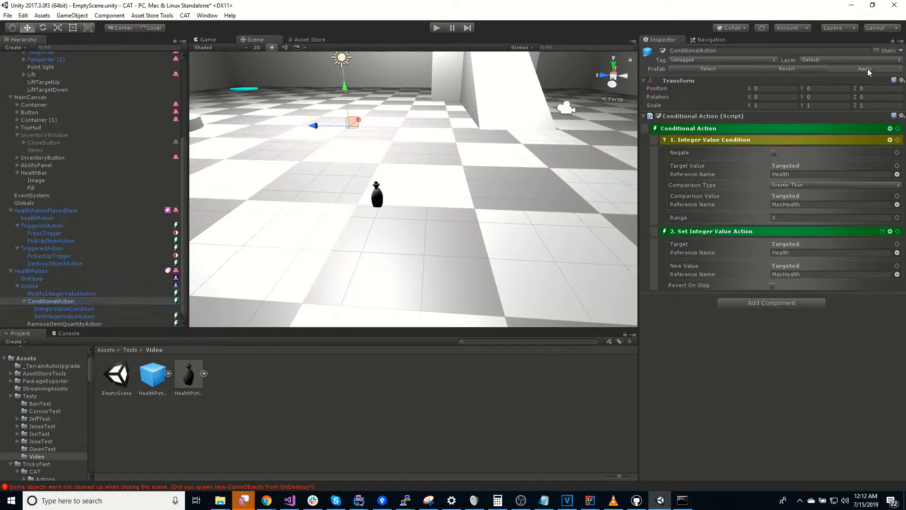
Step: Duplicate HealthPotionPlacedItem five times and spread the copies in a row along the Z axis
click(49, 210)
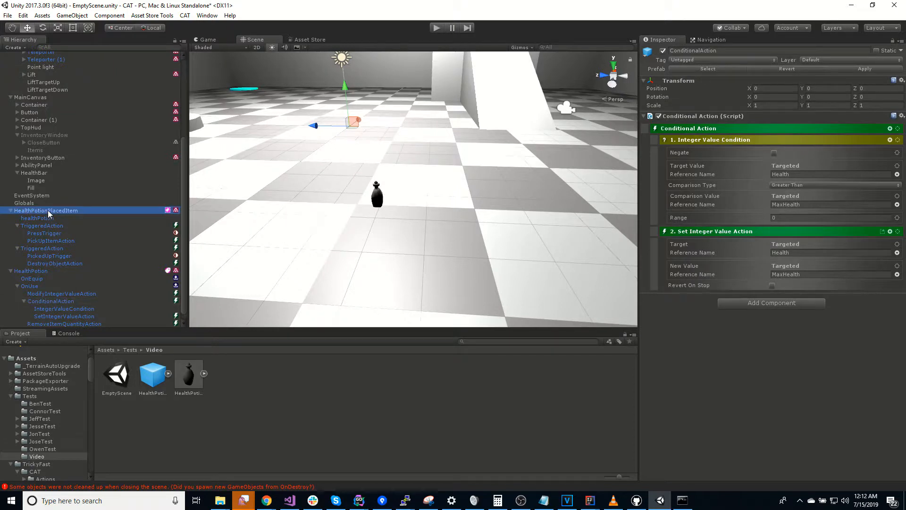
key(ctrl+d)
mouse_move(332, 196)
mouse_down()
mouse_move(250, 191)
mouse_move(451, 197)
mouse_up()
key(ctrl+d)
key(ctrl+d)
key(ctrl+d)
key(ctrl+d)
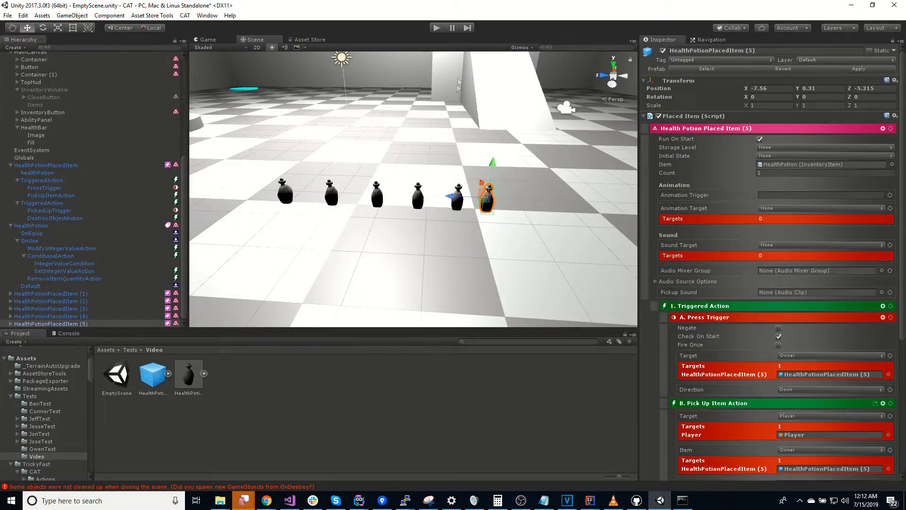
Step: Start the game, pick up the first two health potions in the row and check the inventory
click(437, 28)
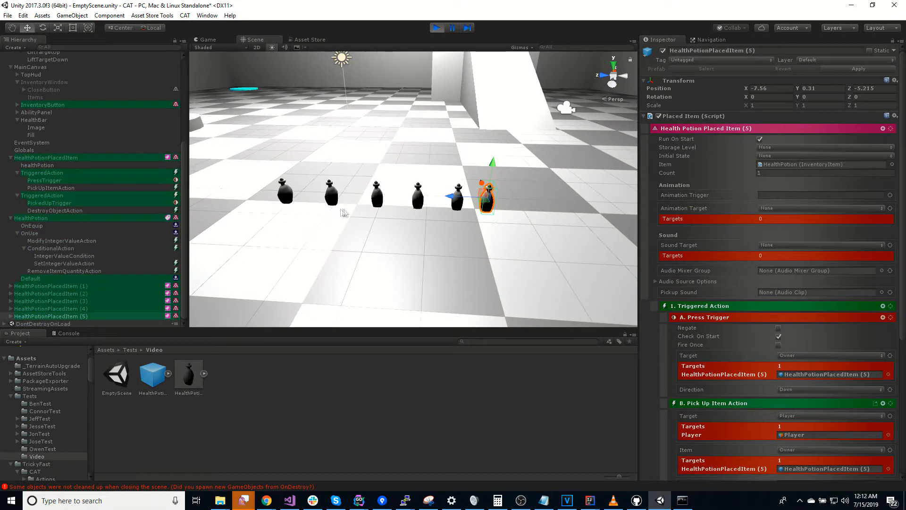
right_drag(275, 202, 478, 261)
key(w)
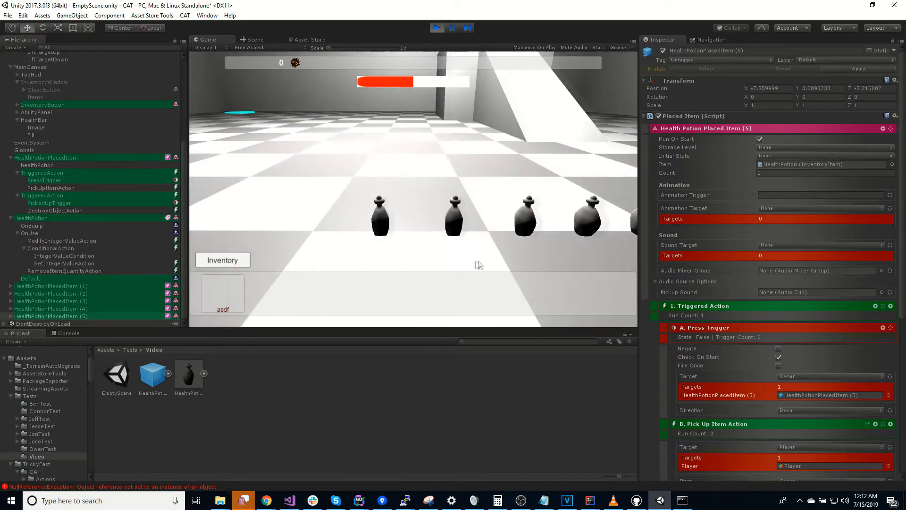
click(384, 222)
right_drag(424, 234, 319, 253)
click(304, 222)
click(208, 260)
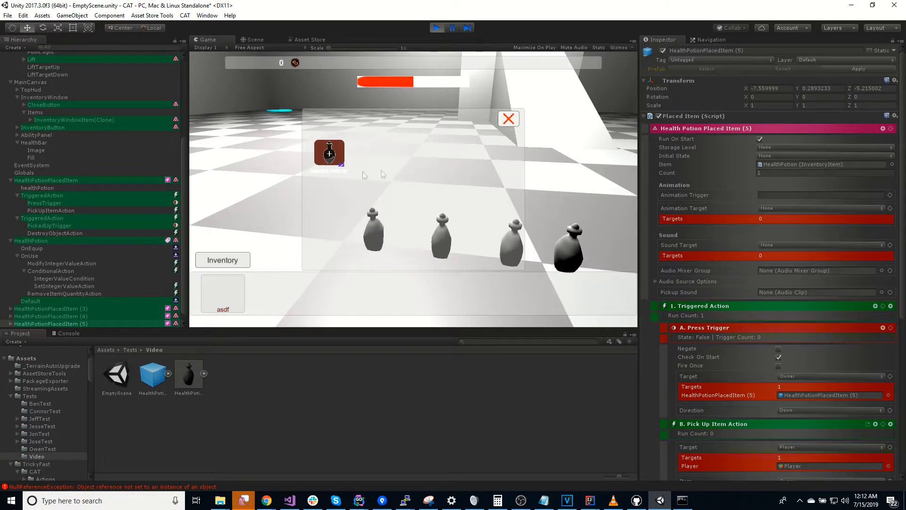
Step: Close the inventory, pick up the remaining four health potions and reopen the inventory
click(508, 119)
click(372, 239)
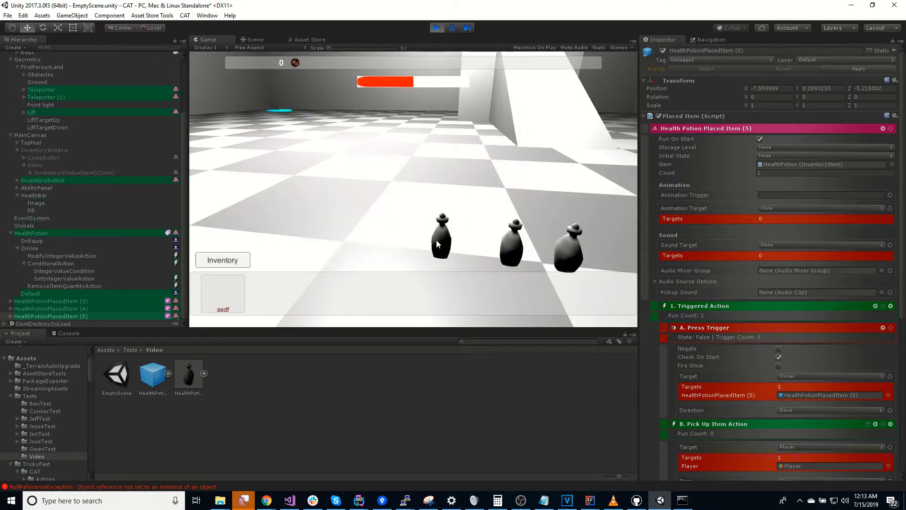
click(440, 241)
click(509, 245)
click(570, 249)
click(247, 264)
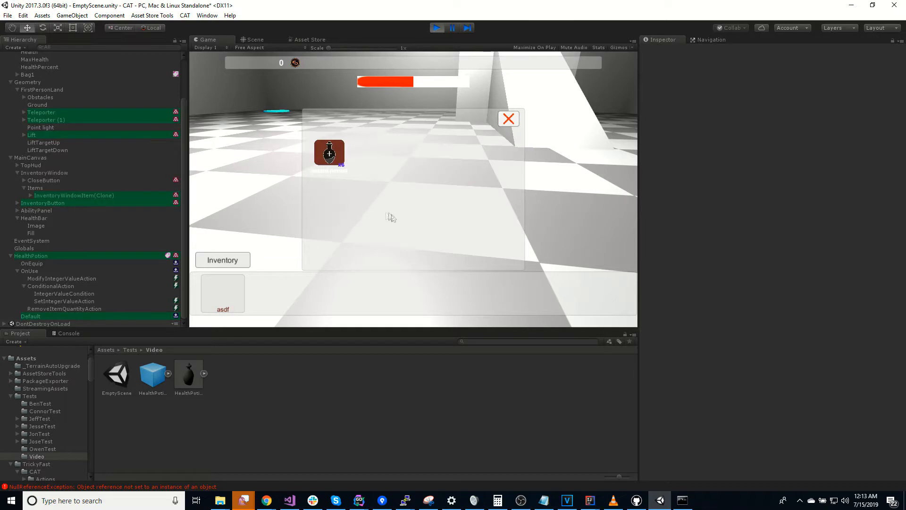
Step: Use the health potions from the inventory until none are left, close the inventory and walk backward
click(333, 161)
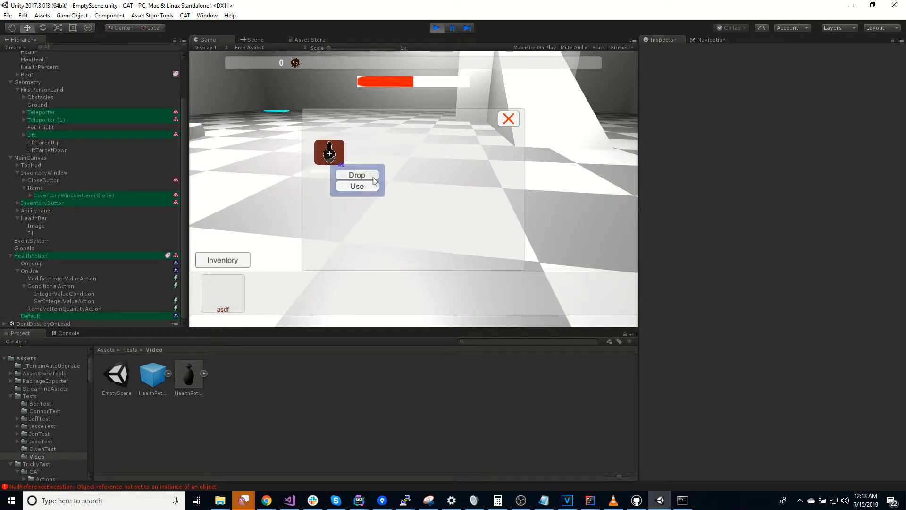
click(374, 186)
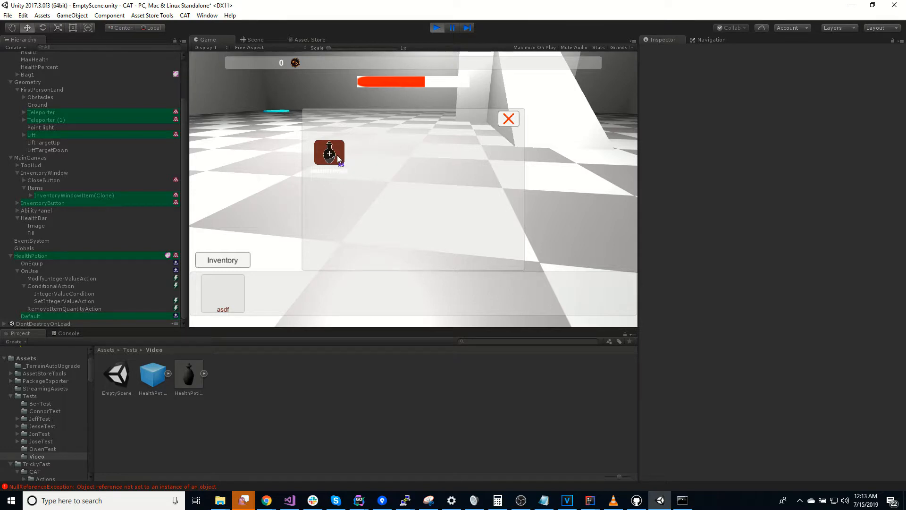
click(337, 155)
click(369, 185)
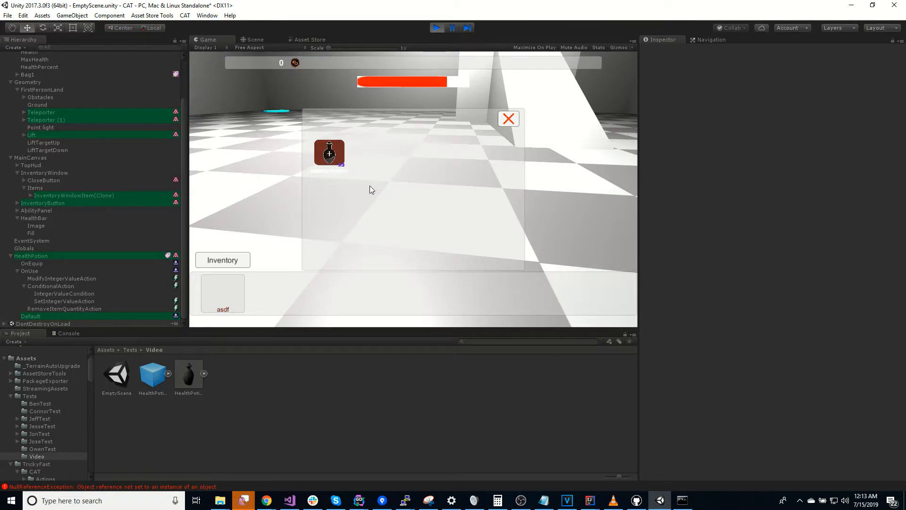
click(336, 156)
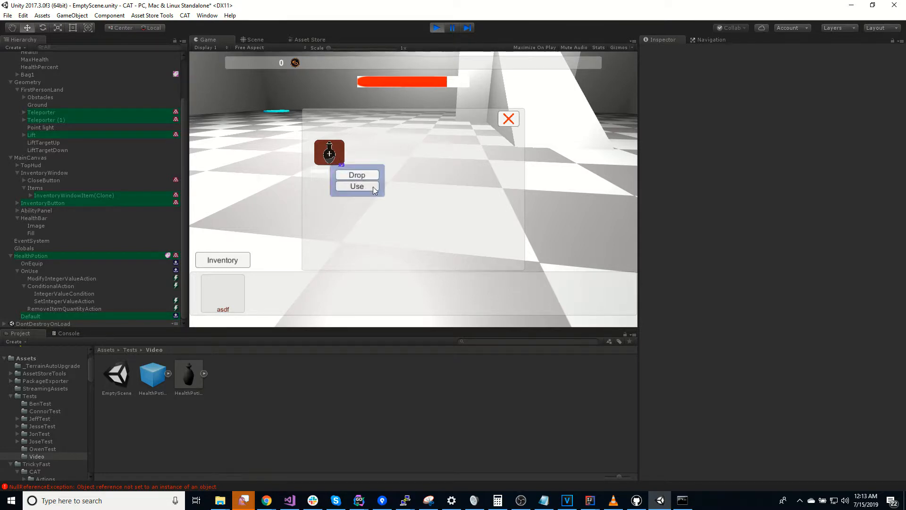
click(375, 188)
click(339, 157)
click(372, 189)
click(338, 156)
click(374, 187)
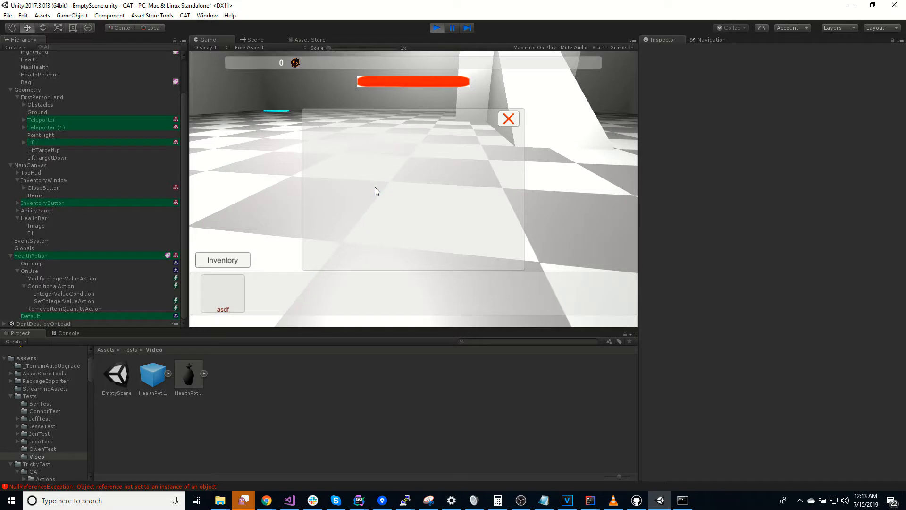
click(509, 119)
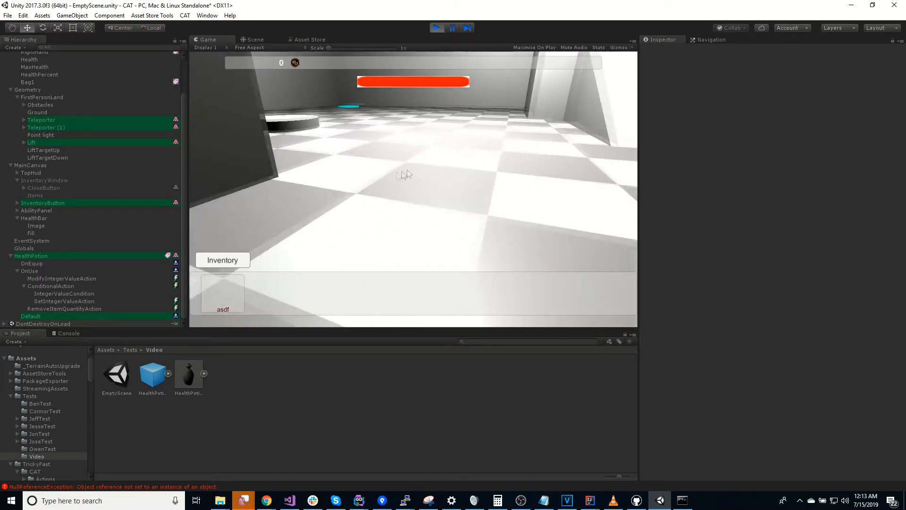
key(s)
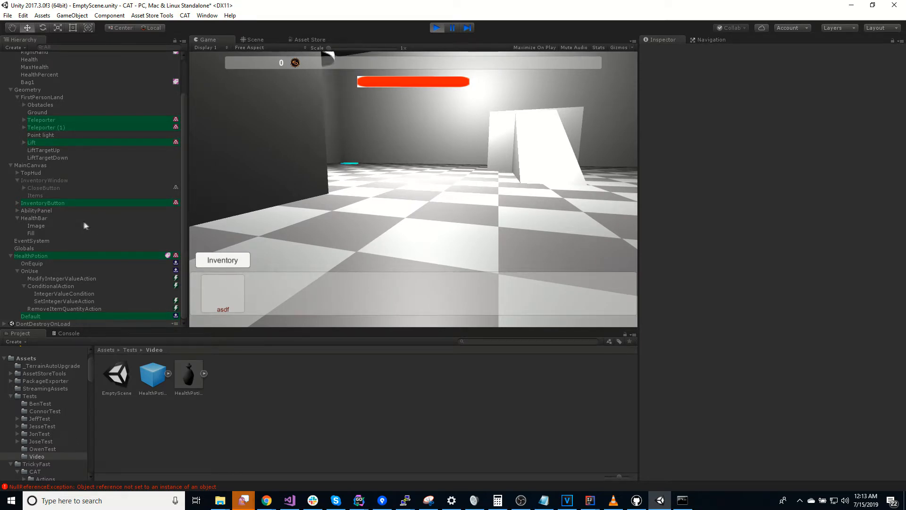
Step: Stop the game and add an Integer Value condition as the first child of the HealthPotion's OnUse state
click(64, 272)
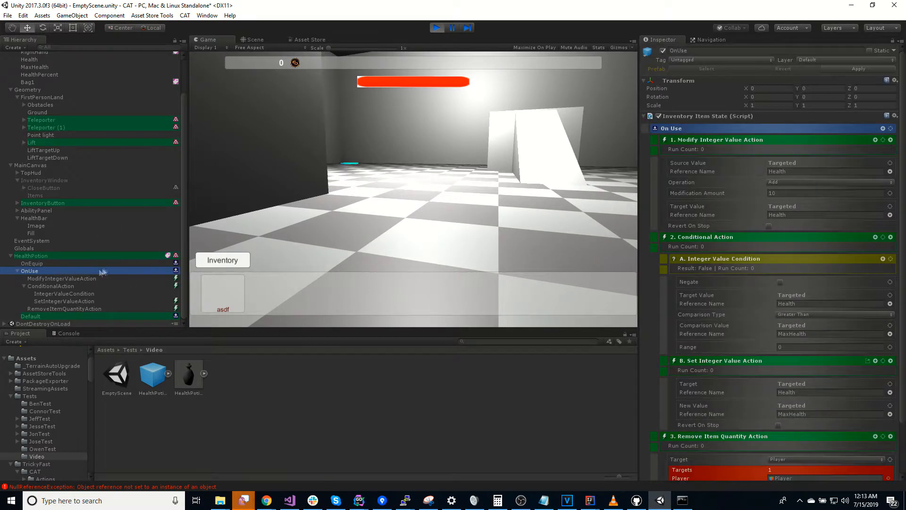
click(438, 27)
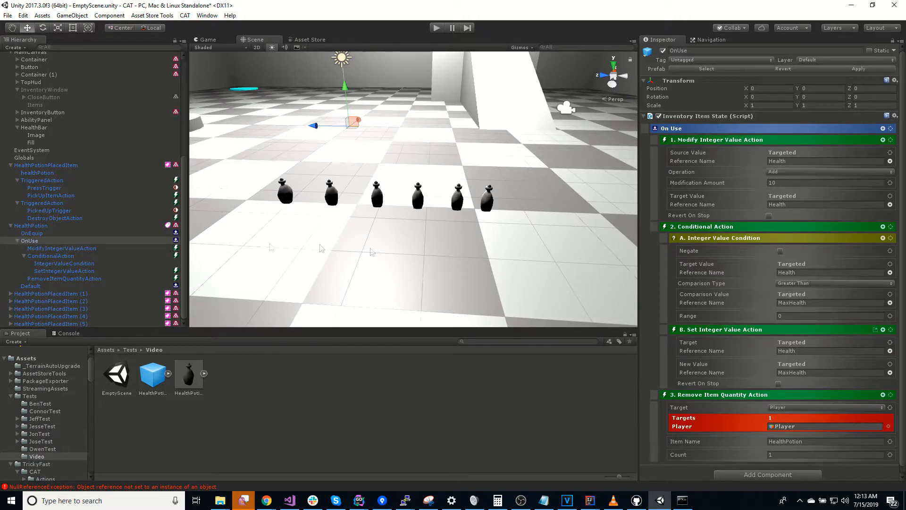
click(52, 242)
right_click(52, 241)
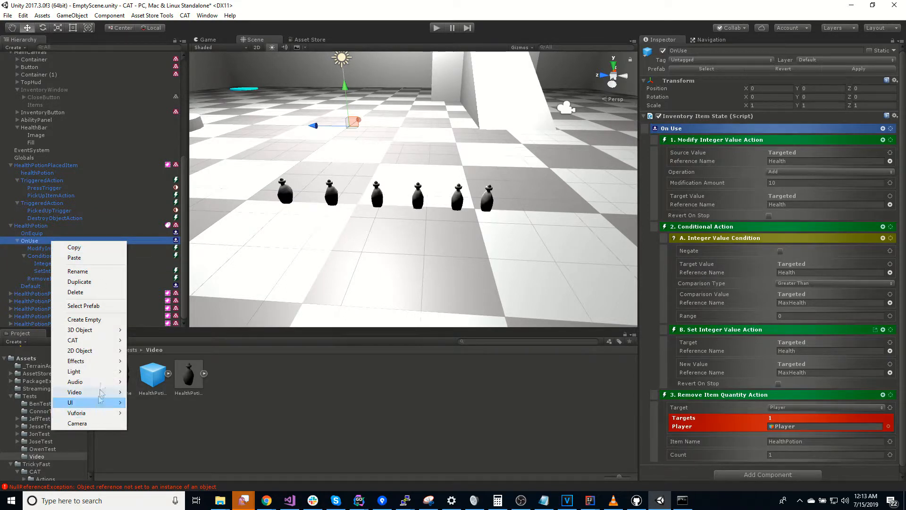
mouse_move(104, 340)
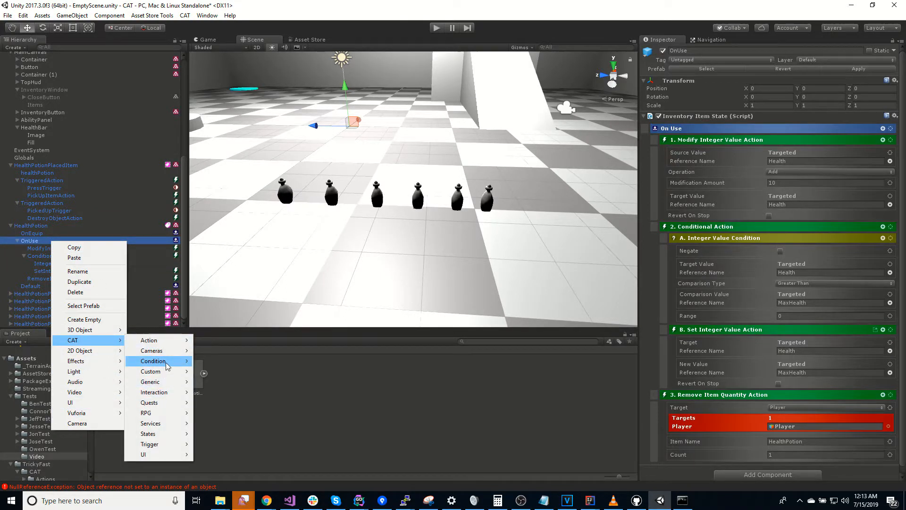
mouse_move(152, 361)
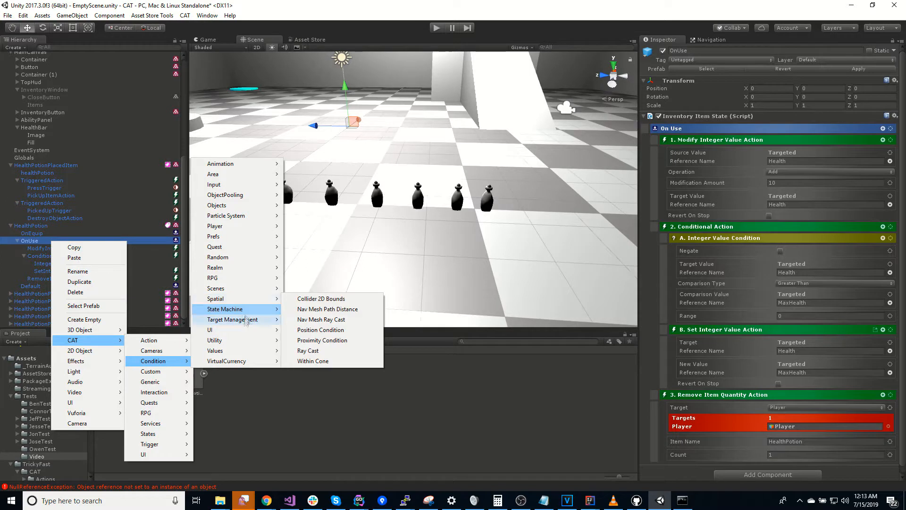
mouse_move(250, 354)
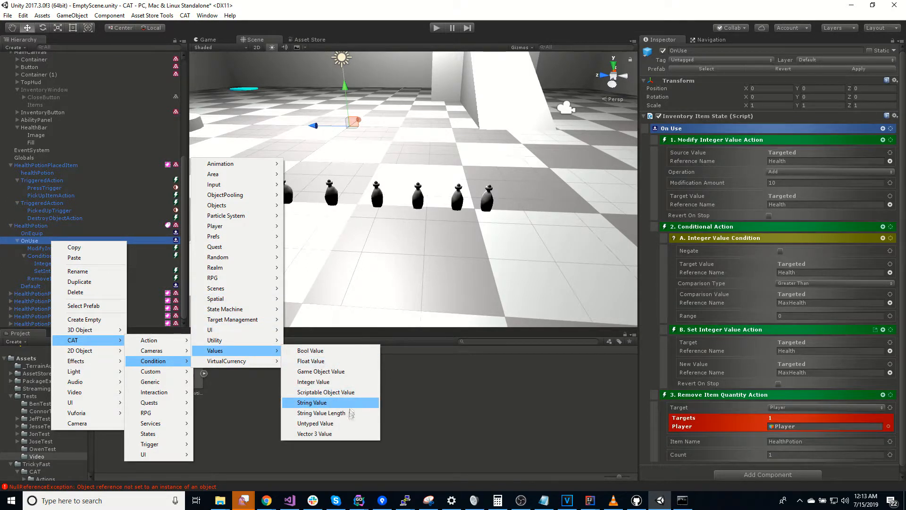
click(344, 382)
drag(62, 287, 54, 245)
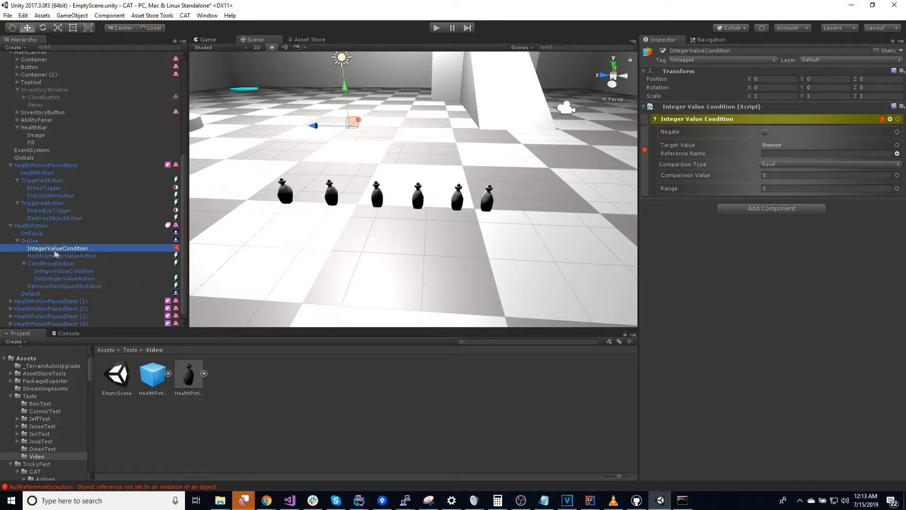
Step: Set the new condition's target value to Targeted with reference name Health and its comparison type to Less Than
click(897, 145)
click(850, 182)
click(787, 153)
text(Health)
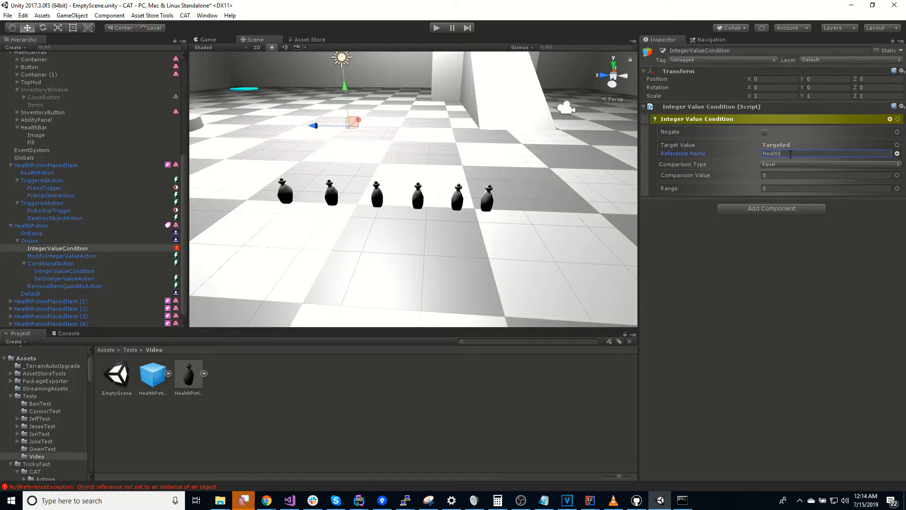
click(774, 165)
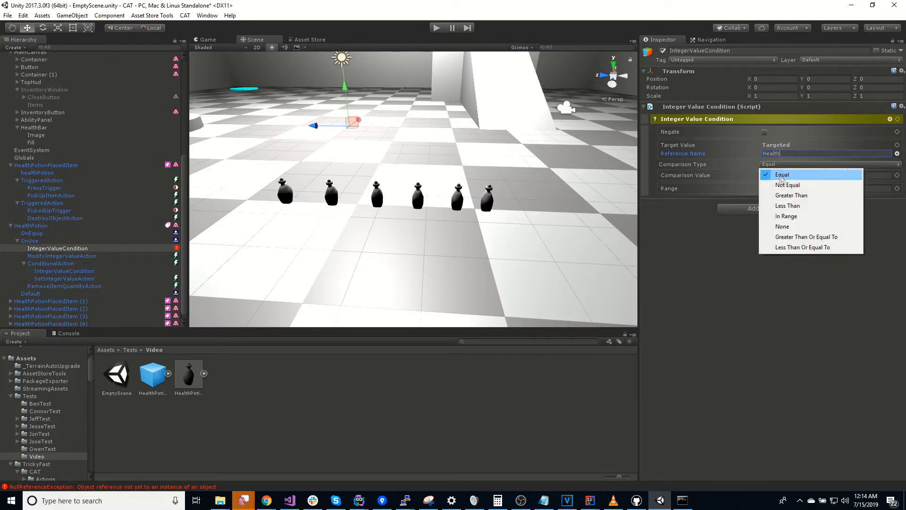
click(813, 204)
Step: Set the condition's comparison value to Targeted with reference name MaxHealth
click(897, 175)
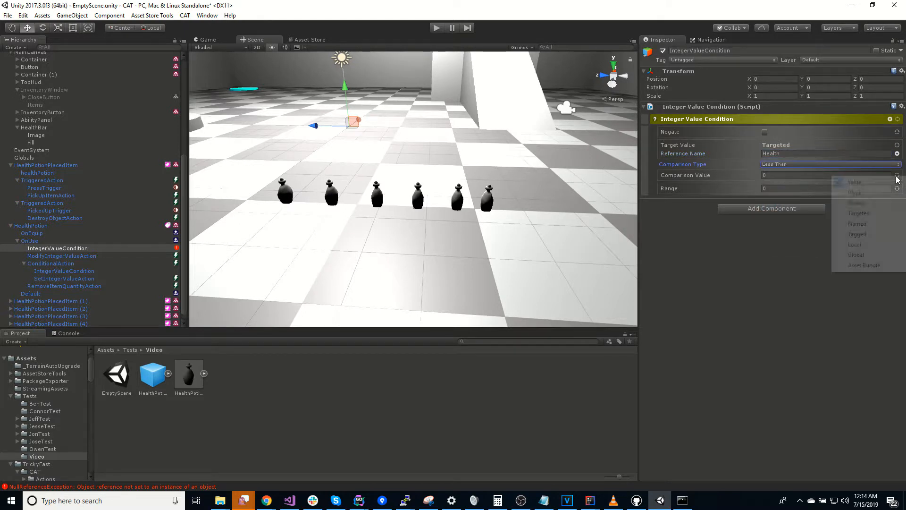
click(873, 213)
click(807, 185)
text(MaxHealh)
key(ctrl+a)
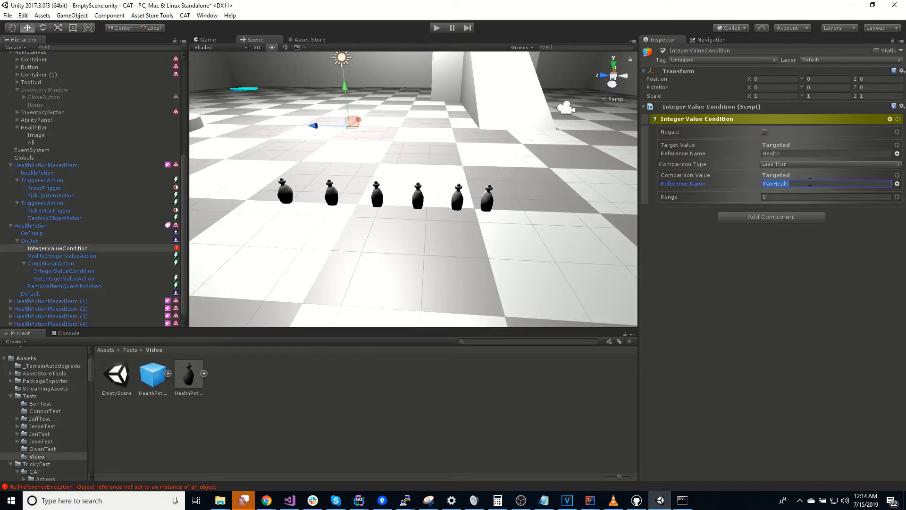
text(MaxHealth)
key(Return)
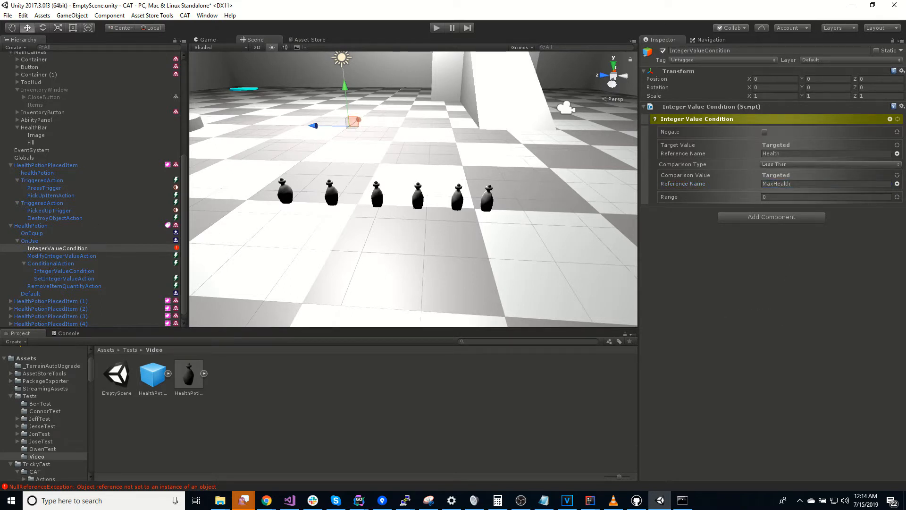
click(71, 263)
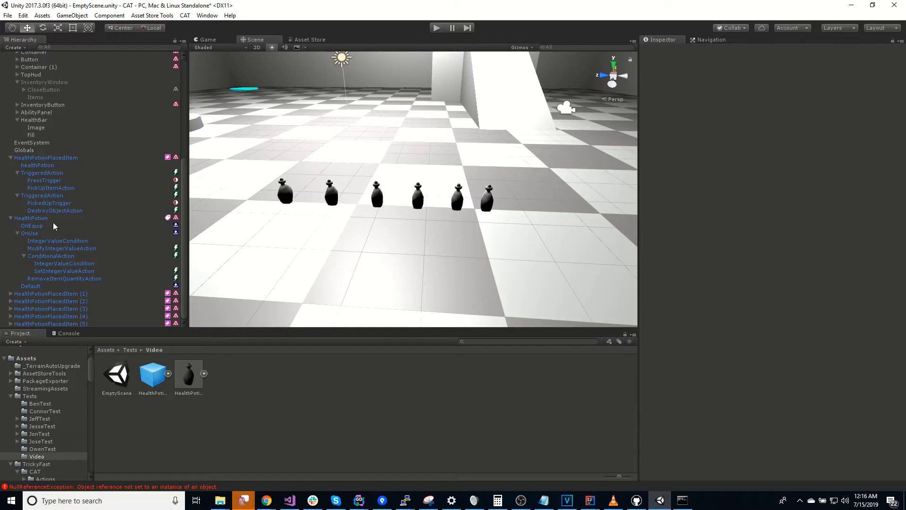
Step: Enable InventoryWindow and place an instance of its InventoryWindowItem list prefab under Items
scroll(86, 232, up, 5)
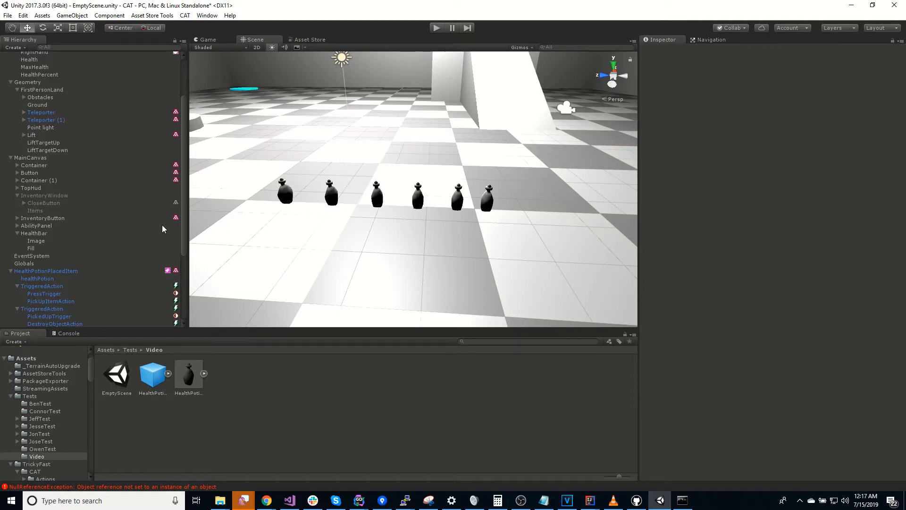
click(44, 195)
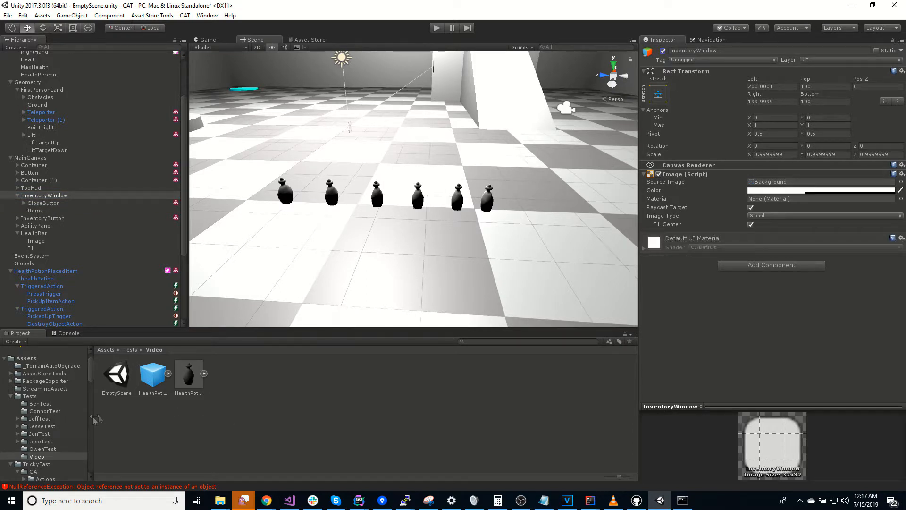
click(36, 210)
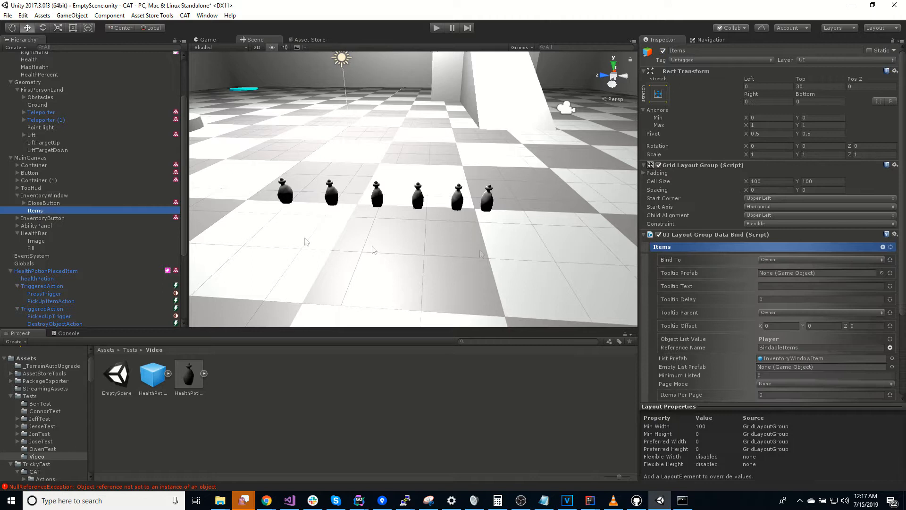
click(794, 360)
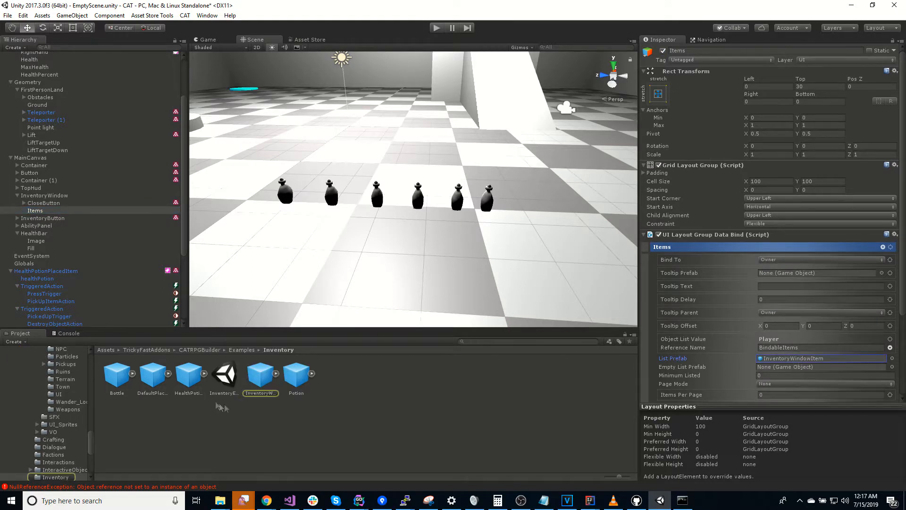
drag(257, 377, 53, 213)
click(31, 219)
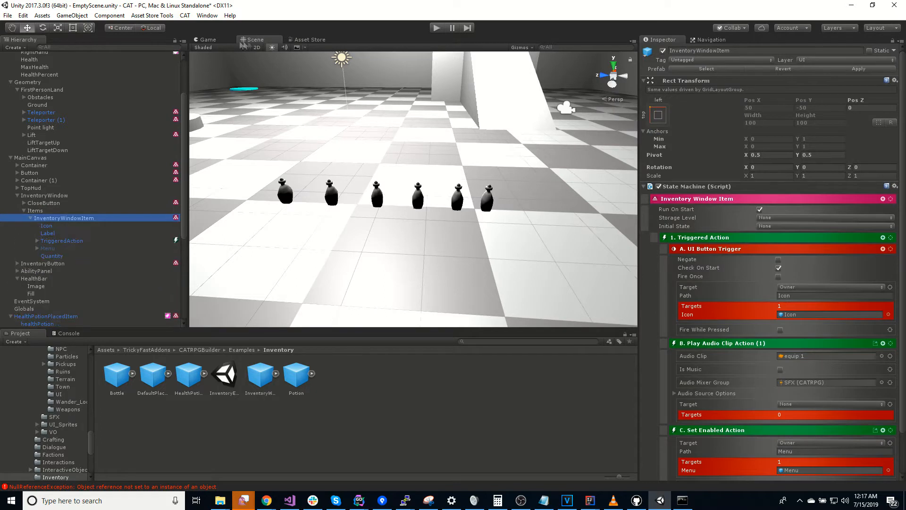
Step: Show the game view, enable the Menu object of InventoryWindowItem and select its Use button
click(213, 40)
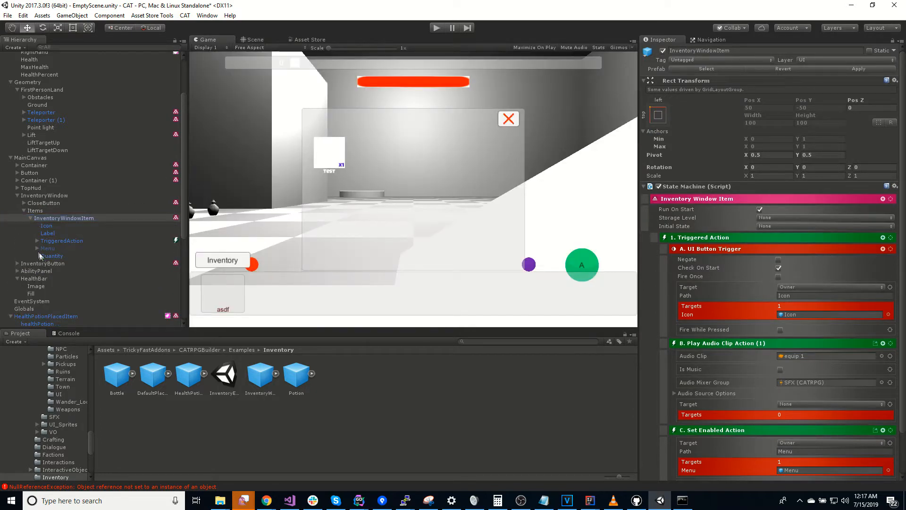
click(48, 248)
click(663, 50)
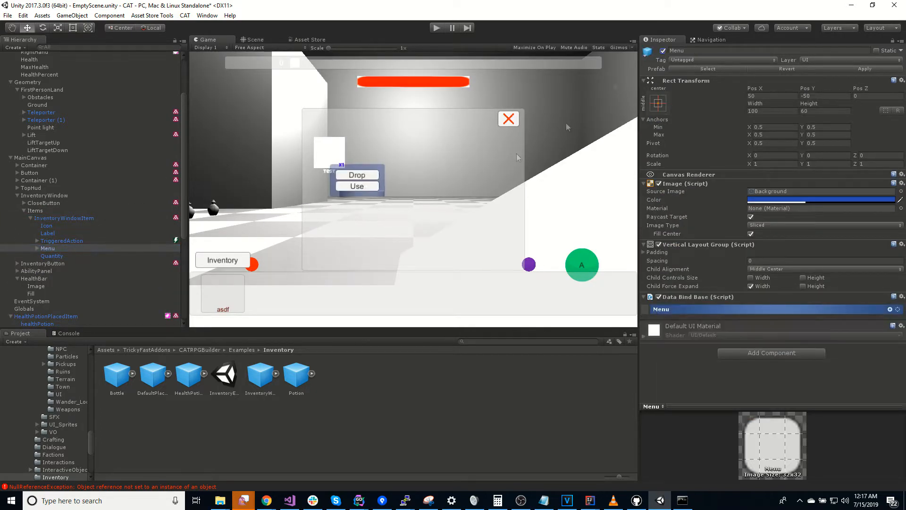
click(37, 248)
click(44, 263)
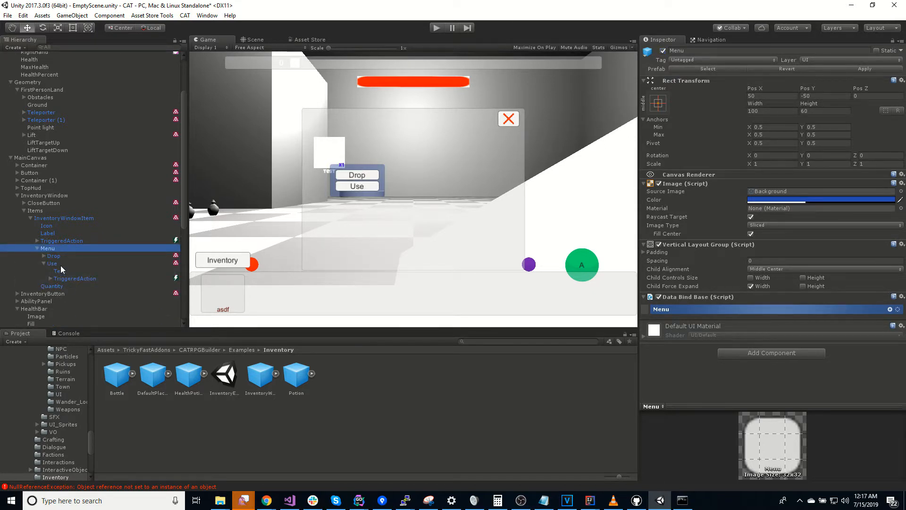
click(61, 271)
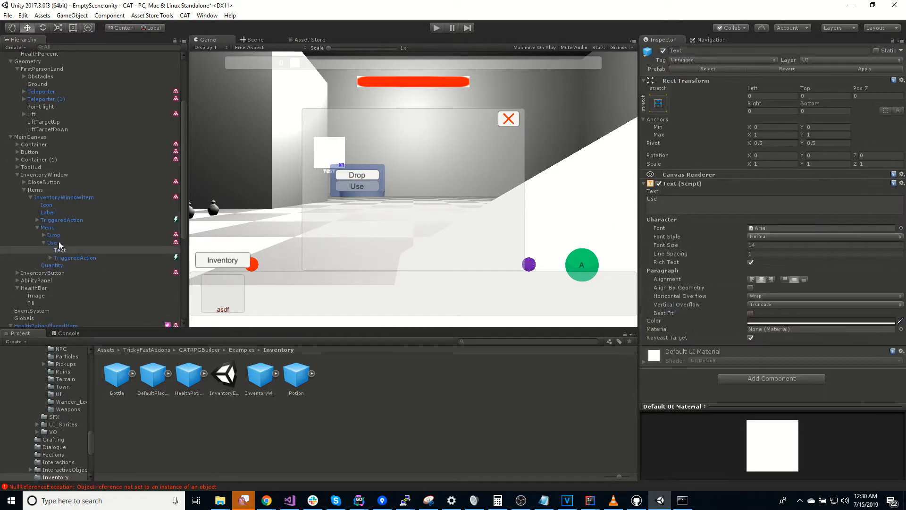
click(59, 242)
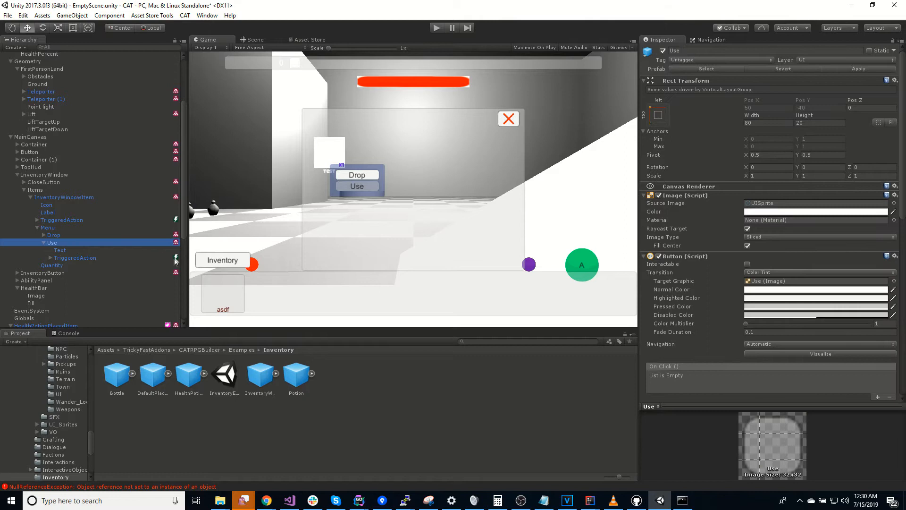
Step: Add a Can Use Item trigger to the Use button's state machine
scroll(746, 315, down, 4)
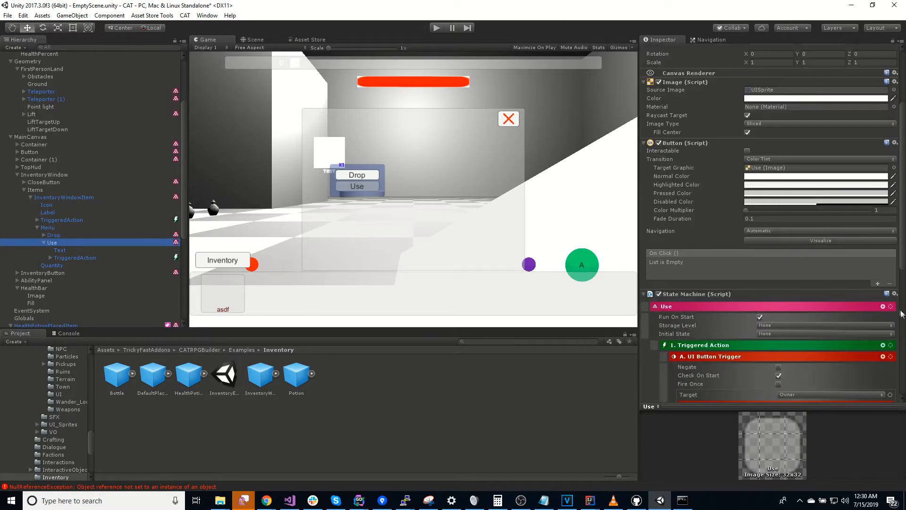
click(883, 307)
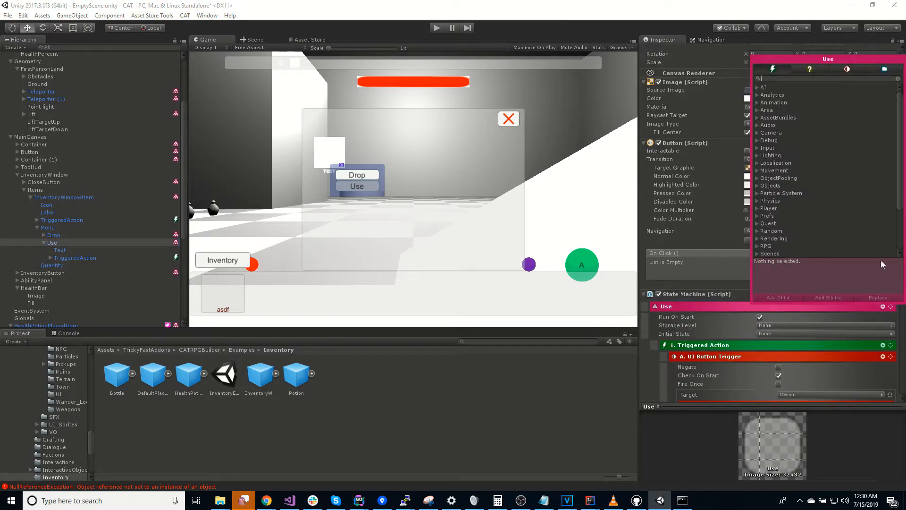
click(848, 70)
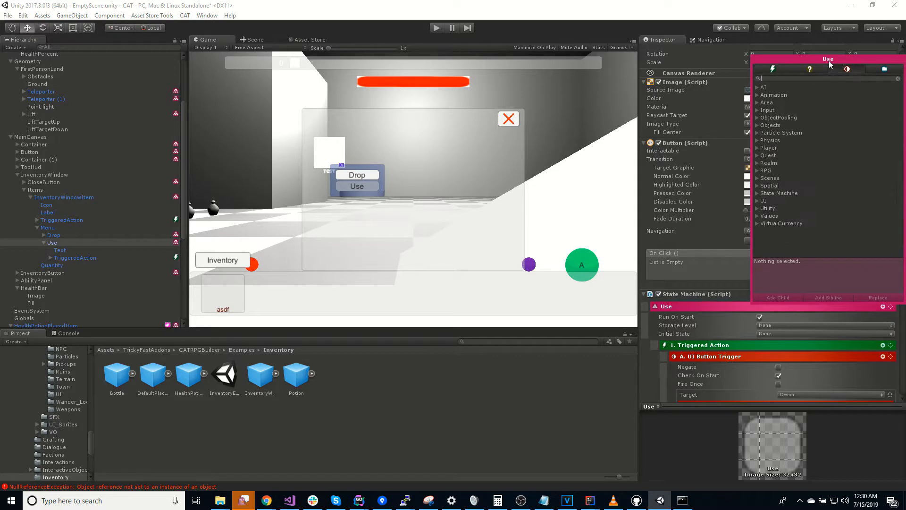
text(\can)
key(BackSpace)
key(BackSpace)
key(BackSpace)
key(BackSpace)
text(can)
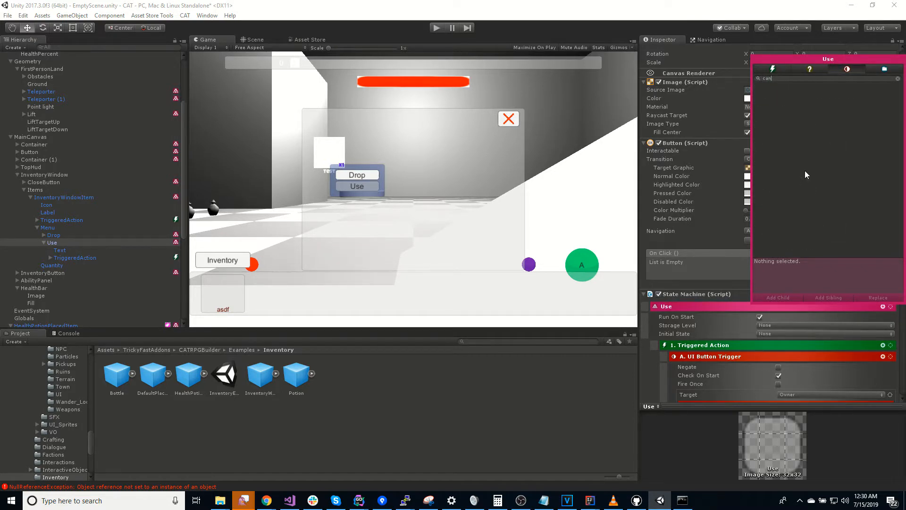
key(BackSpace)
key(BackSpace)
key(BackSpace)
text(use)
double_click(794, 102)
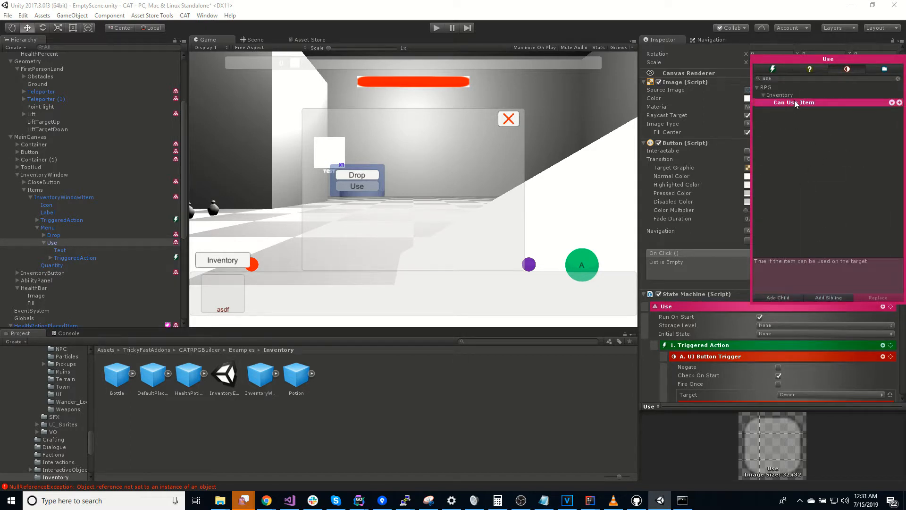
Step: Add a Set Interactable action to the new TriggeredAction under Use and enable its Is Interactable option
click(93, 267)
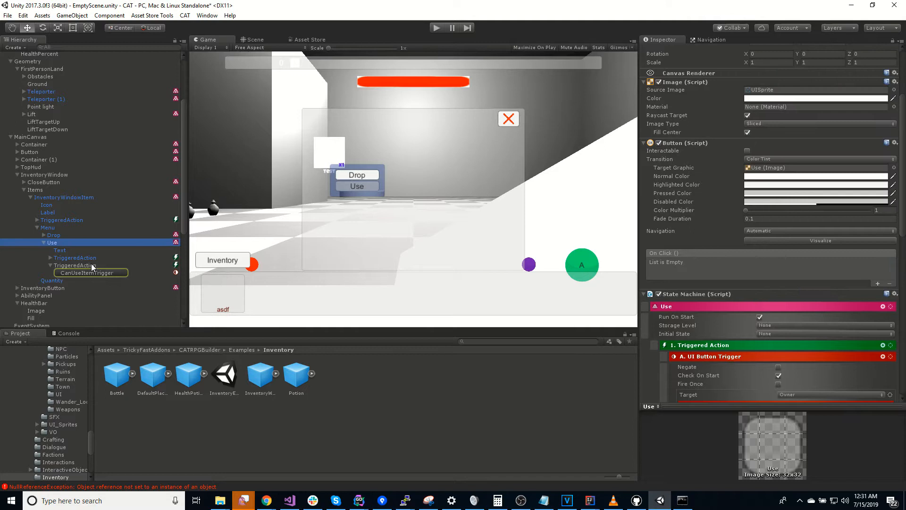
click(107, 266)
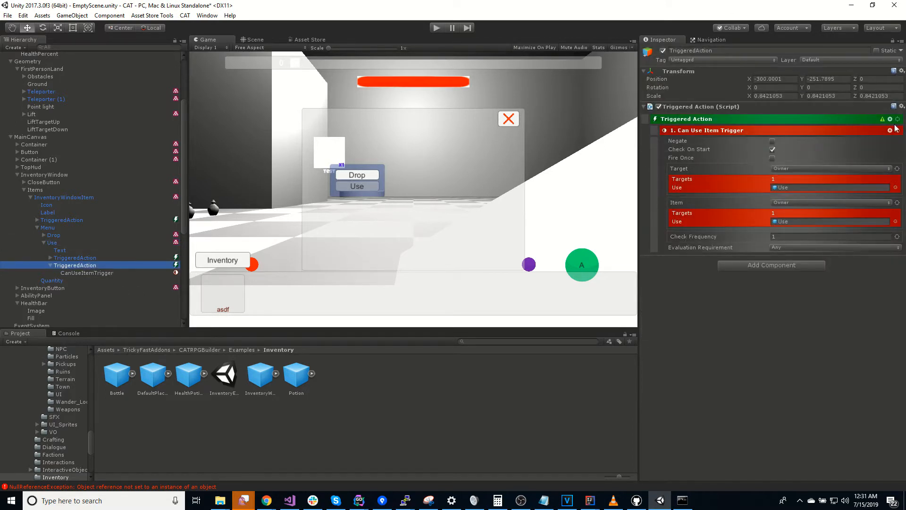
click(890, 119)
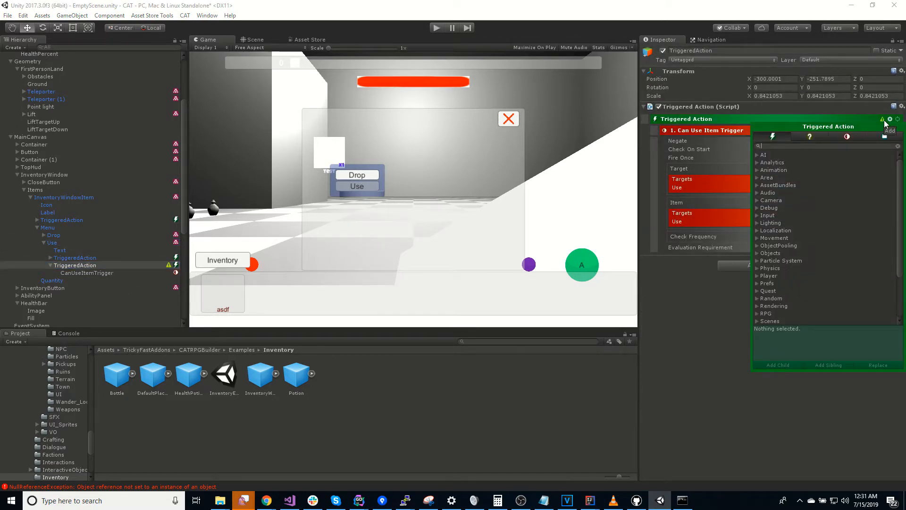
text(interactab)
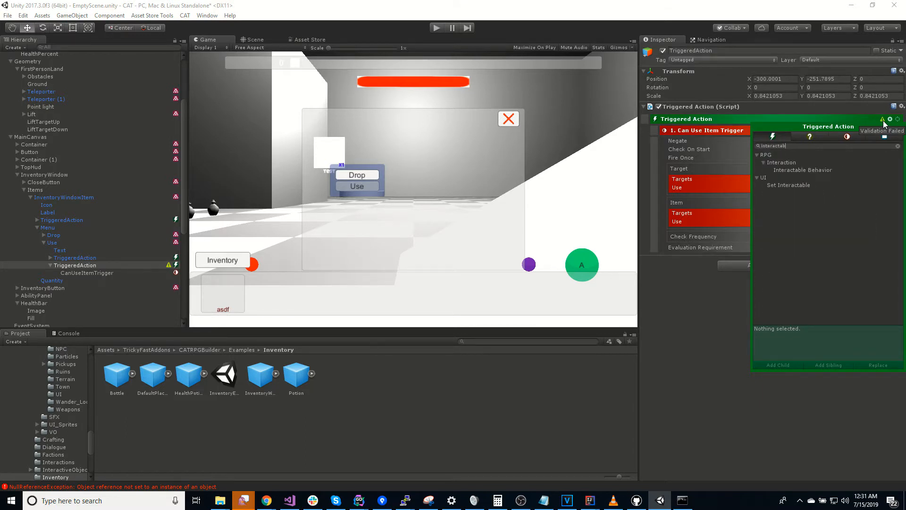
double_click(789, 185)
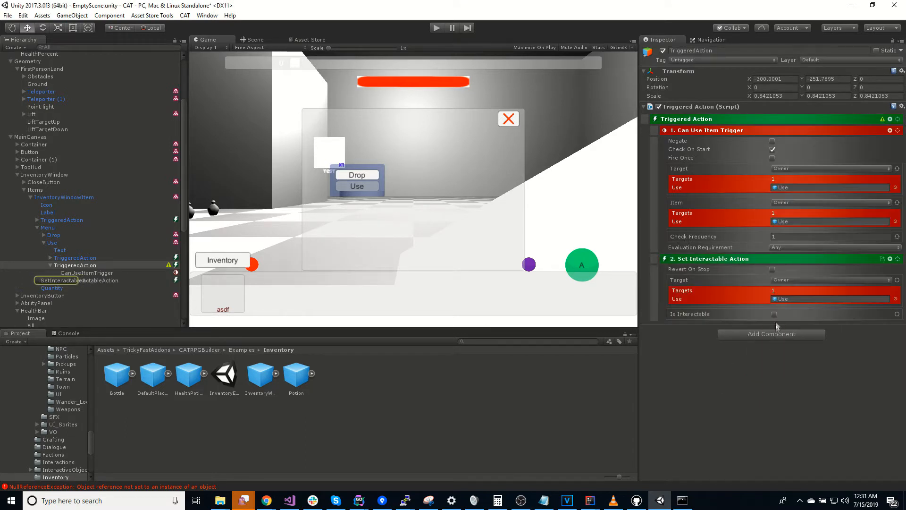
click(775, 314)
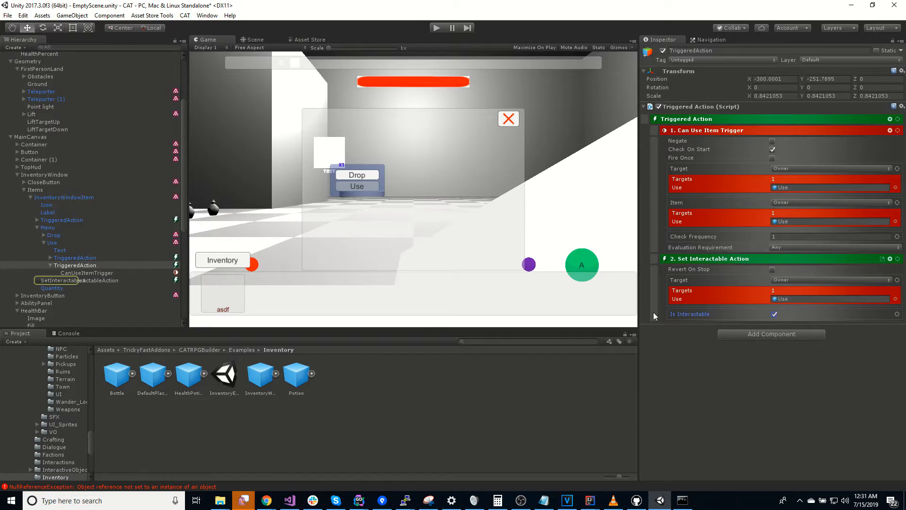
Step: Set the Can Use Item trigger's Target to Player and add the Path ".." to its Owner-based Item reference
click(791, 170)
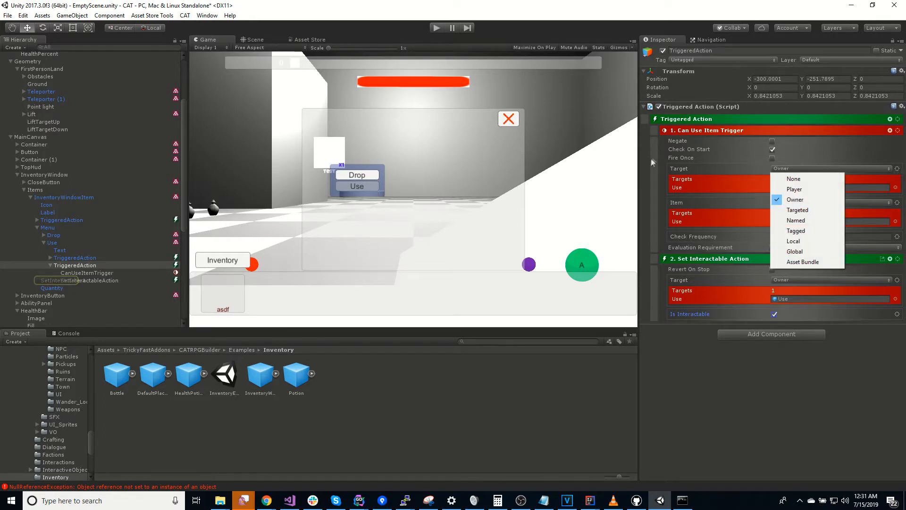
click(802, 190)
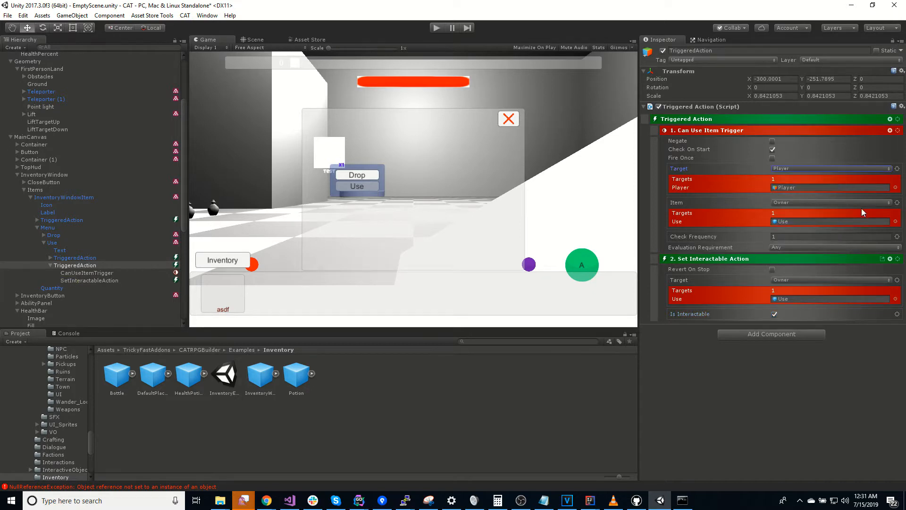
click(897, 203)
mouse_move(849, 306)
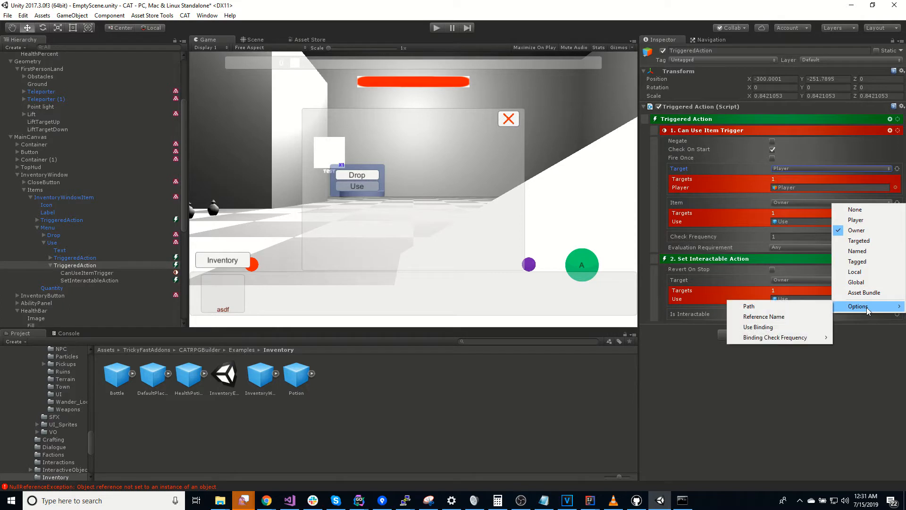
click(797, 307)
click(897, 203)
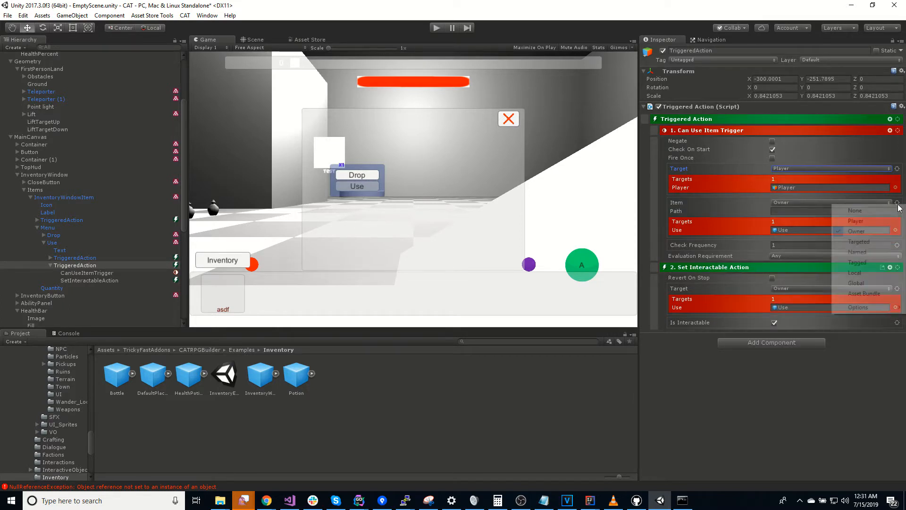
mouse_move(876, 306)
click(791, 309)
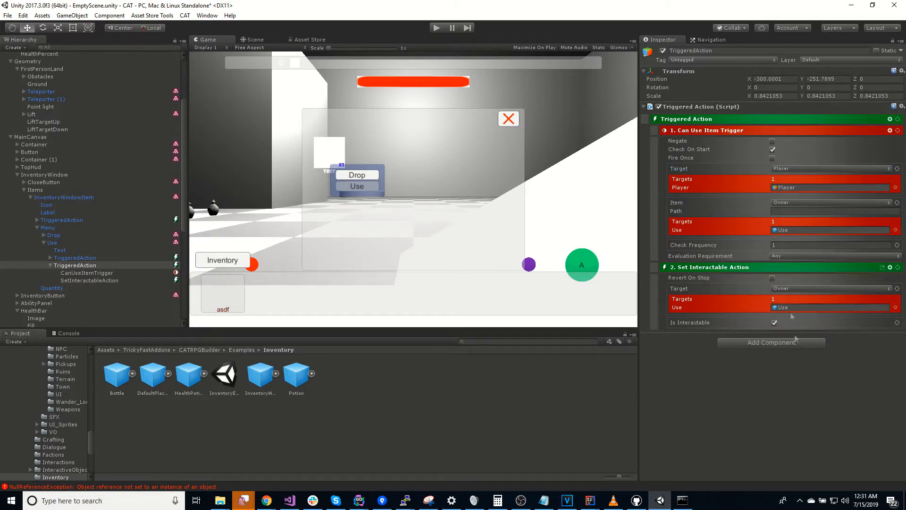
click(795, 211)
text(..)
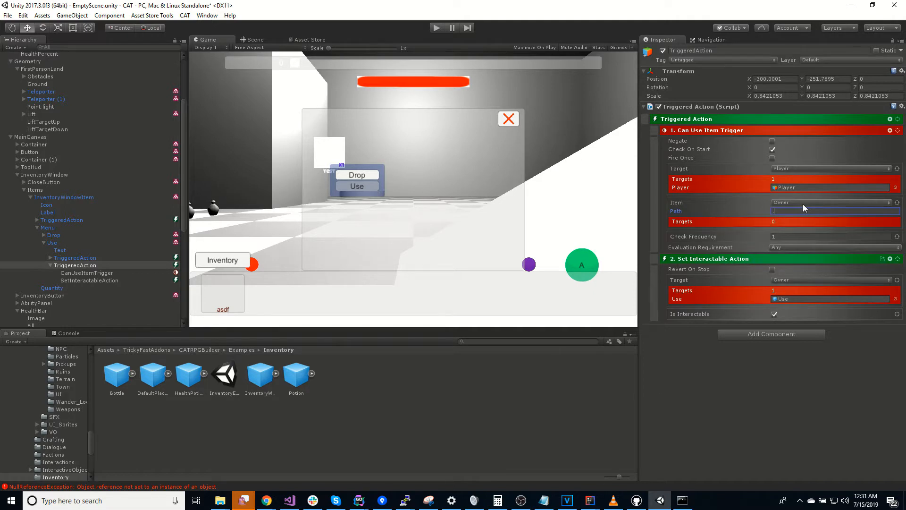
Step: Turn on Use Binding for the Can Use Item trigger's Item reference
click(898, 203)
mouse_move(873, 306)
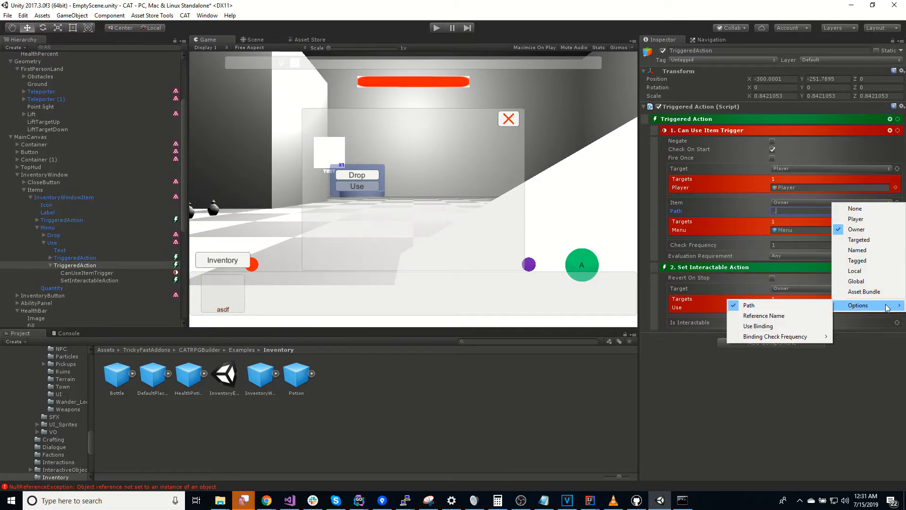
click(777, 328)
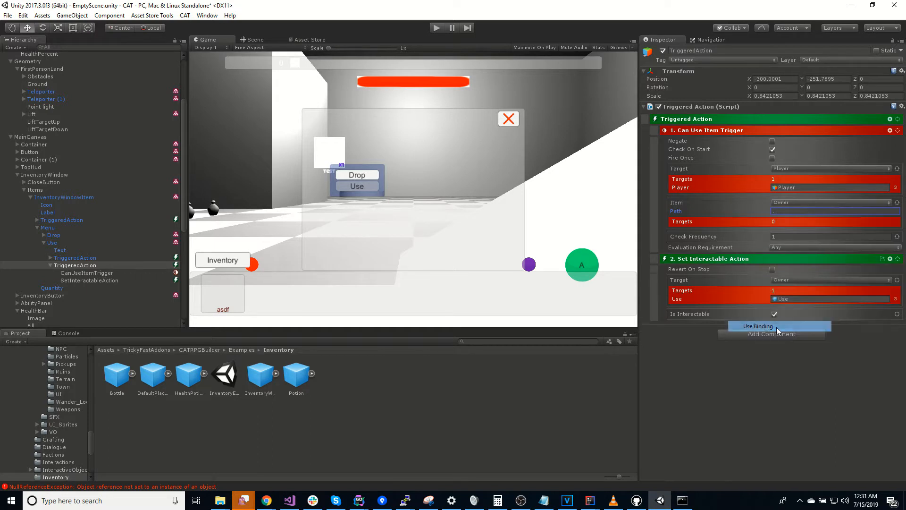
Step: Review Menu's data binding, the Can Use Item trigger, the Set Interactable action and the Use button's Interactable option
click(57, 230)
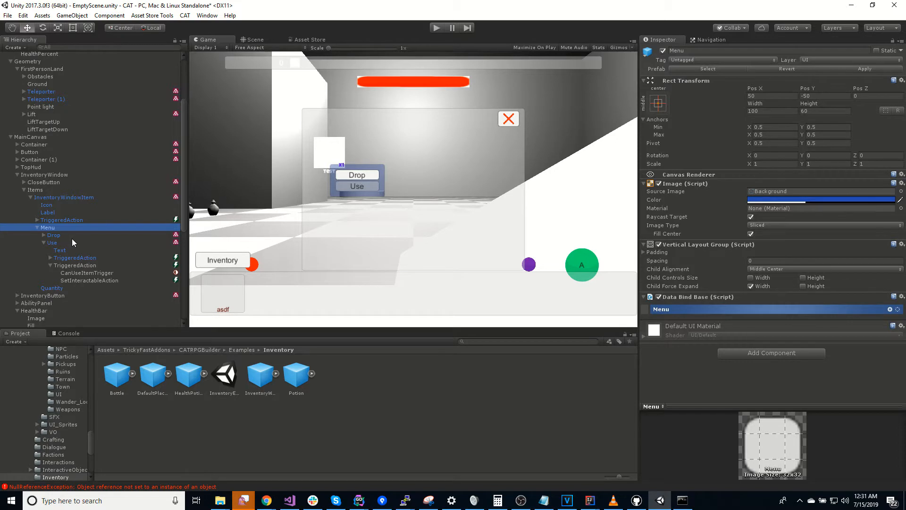
click(90, 273)
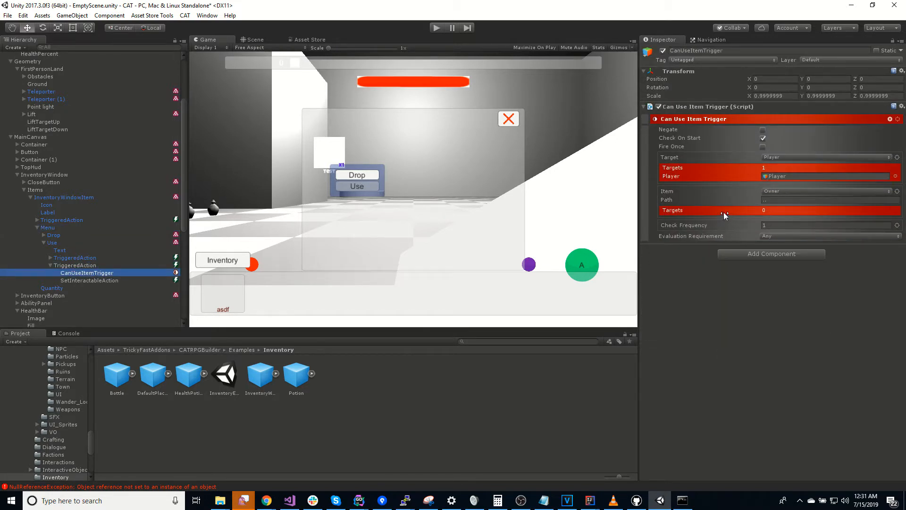
click(97, 281)
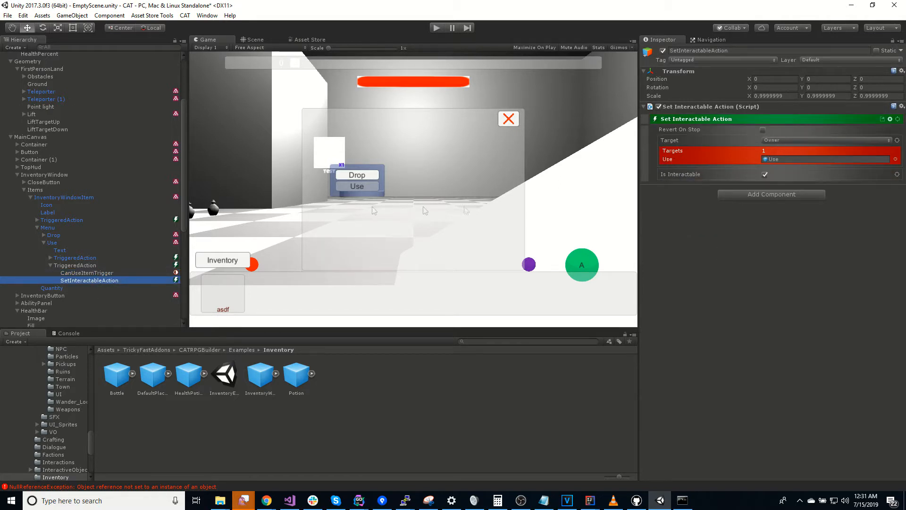
click(60, 244)
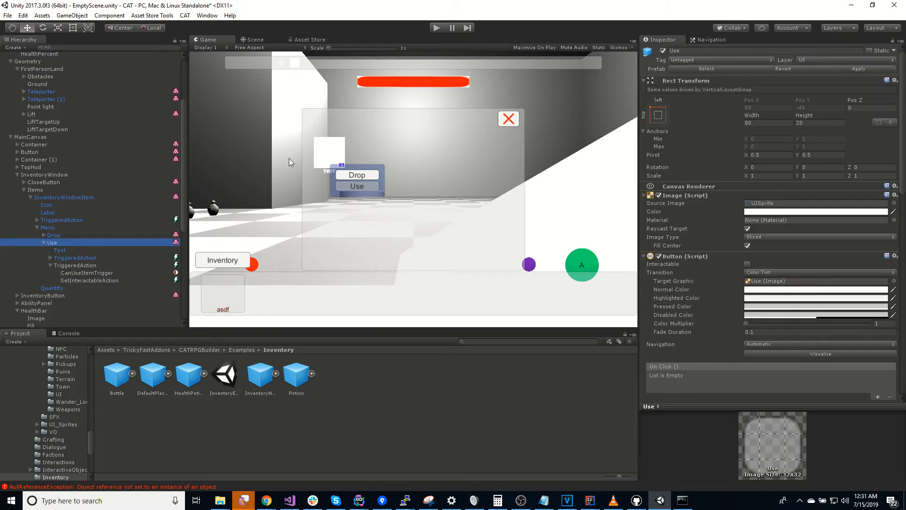
click(748, 264)
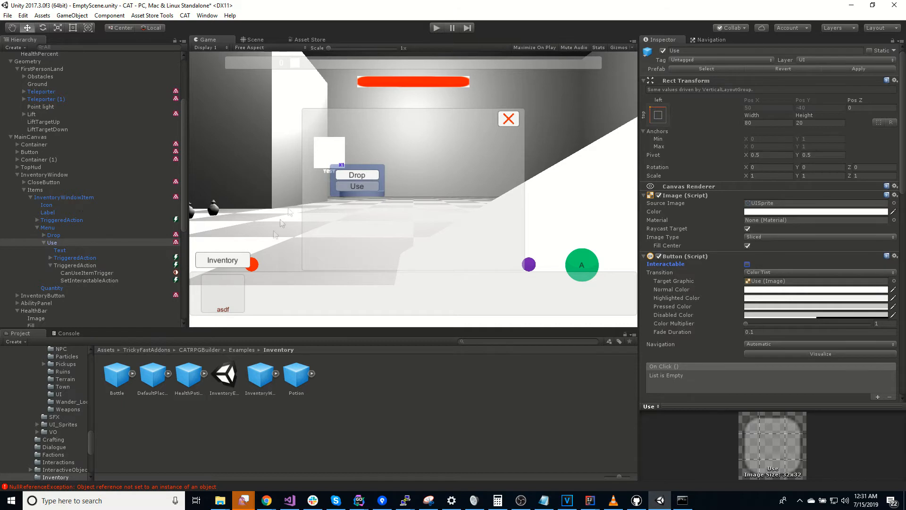
Step: Enable Revert On Stop on the Set Interactable action under Use
click(50, 228)
scroll(50, 228, down, 2)
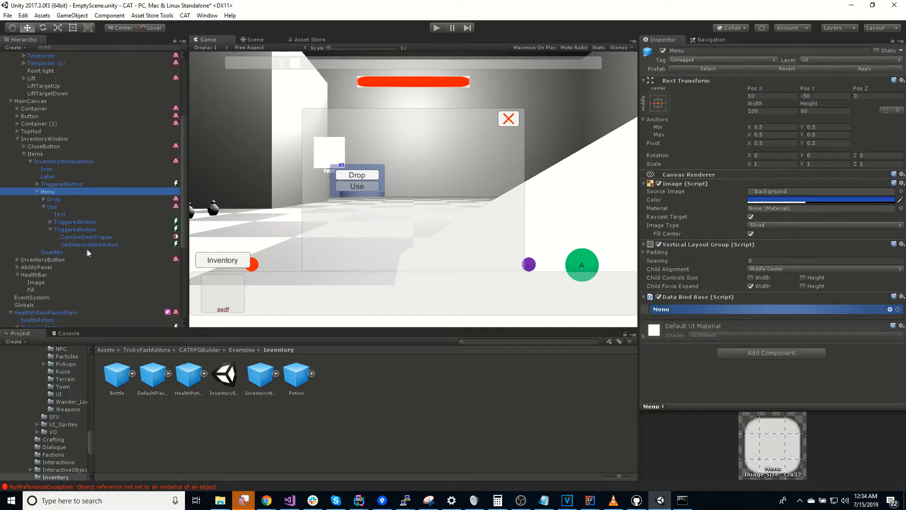
click(95, 245)
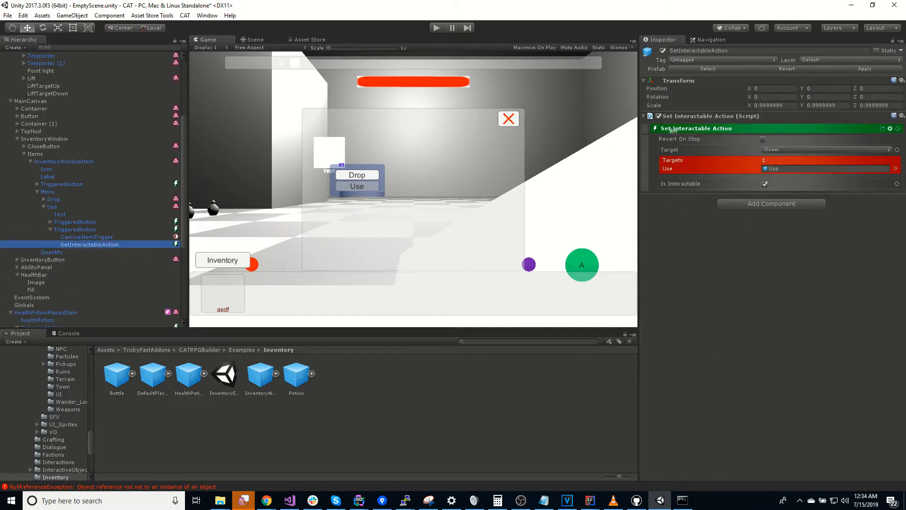
click(763, 140)
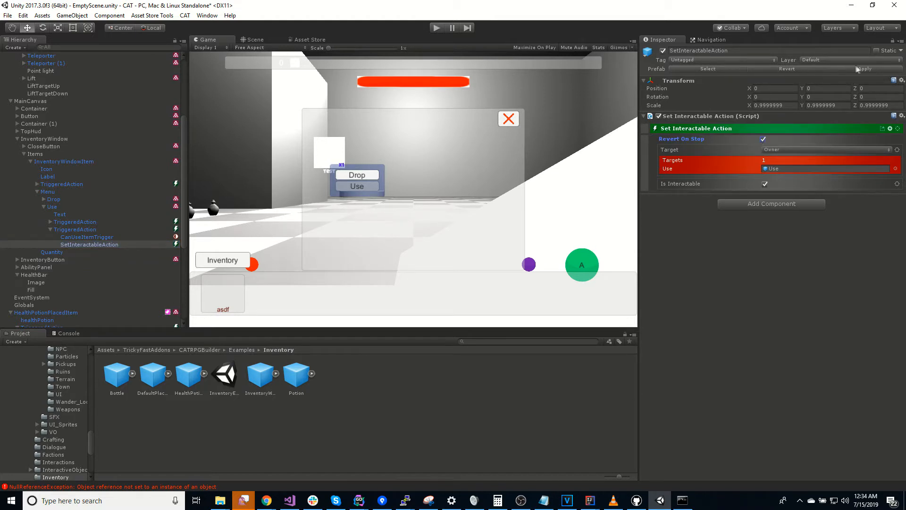
Step: Disable the Menu object and apply the changes to the InventoryWindowItem prefab
click(49, 192)
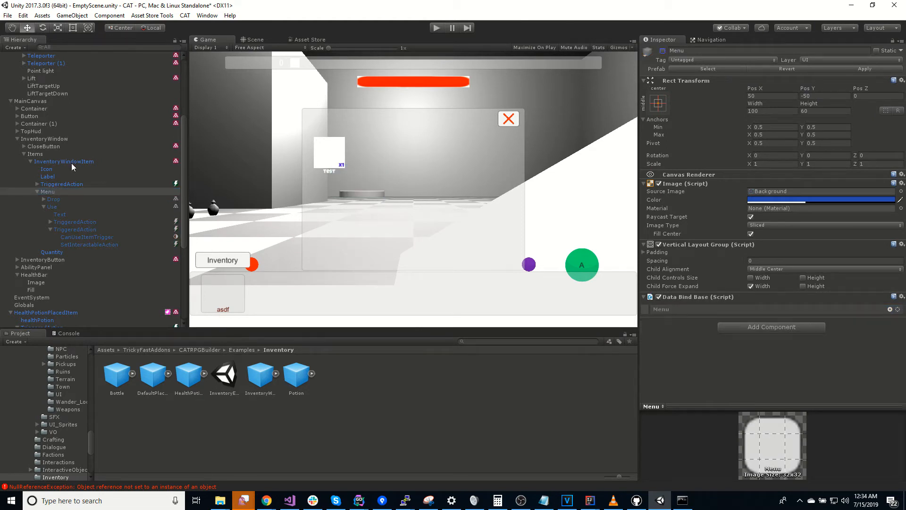
click(869, 70)
Step: Delete the InventoryWindowItem instance from the scene and disable InventoryWindow
click(63, 162)
key(Delete)
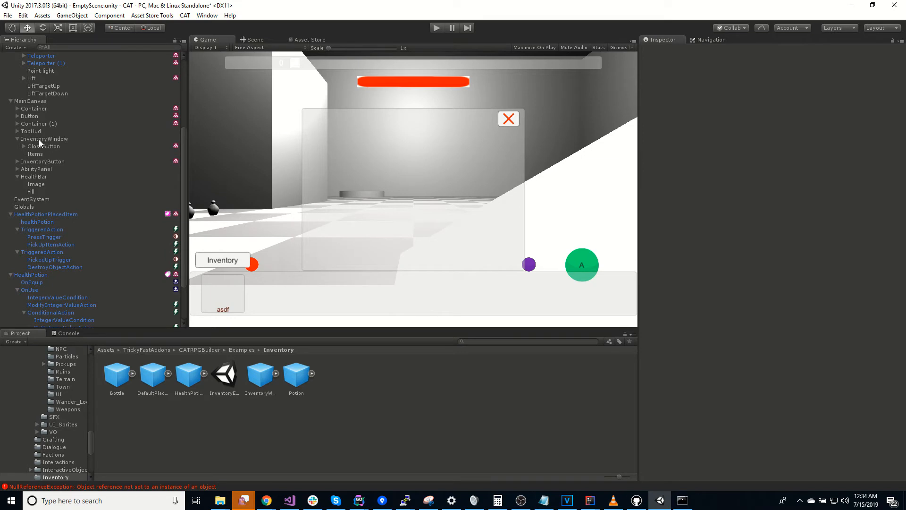
click(40, 139)
click(663, 51)
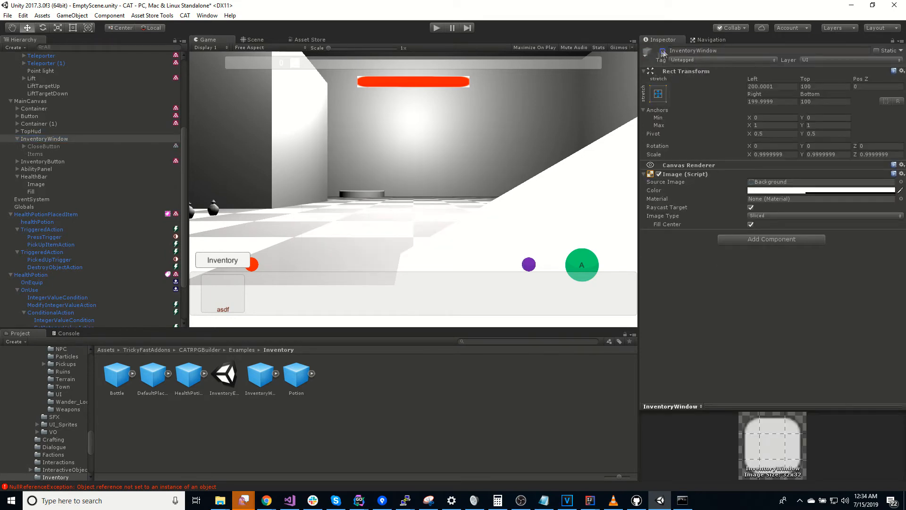
Step: Start play mode, walk up to the row of health potions and pick up all six
click(437, 28)
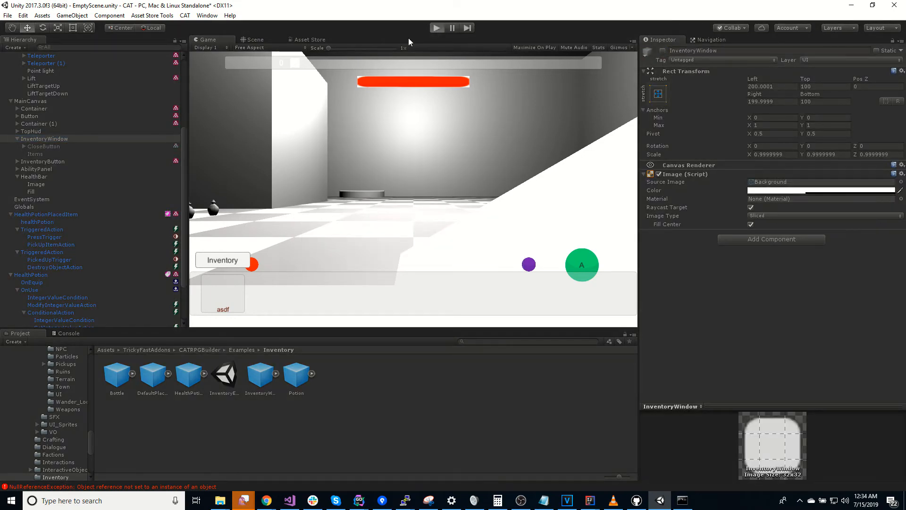
right_drag(334, 199, 475, 239)
key(w)
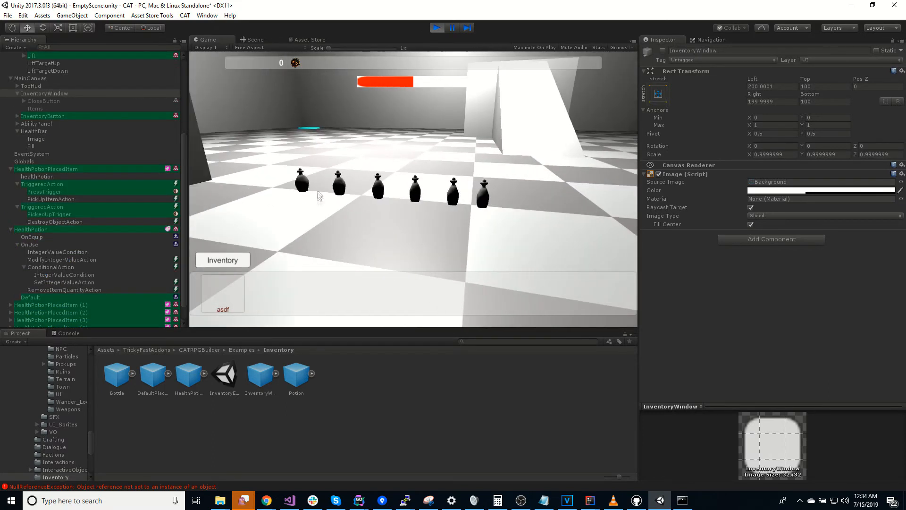
click(234, 186)
click(288, 199)
click(337, 198)
click(399, 202)
click(464, 213)
click(515, 223)
Step: Open the inventory and use health potions one after another until the health bar is full
click(233, 260)
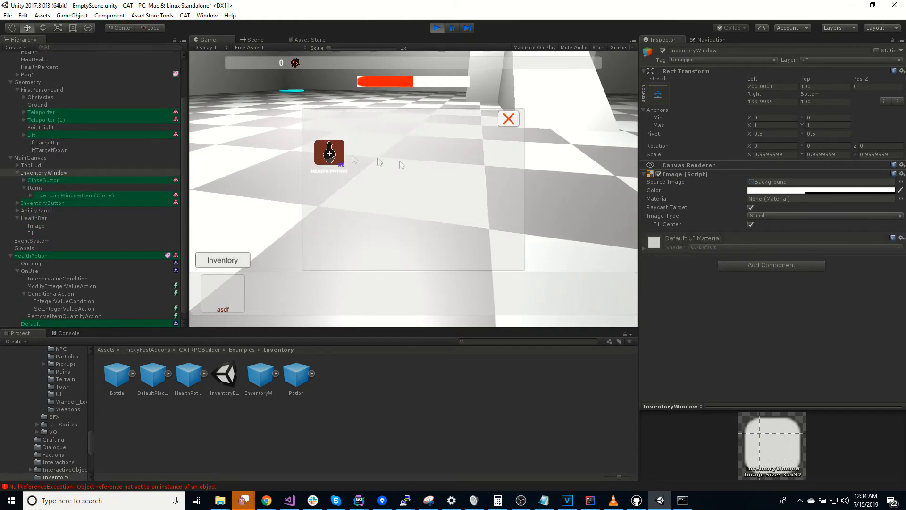
click(329, 156)
click(367, 186)
click(330, 156)
click(366, 187)
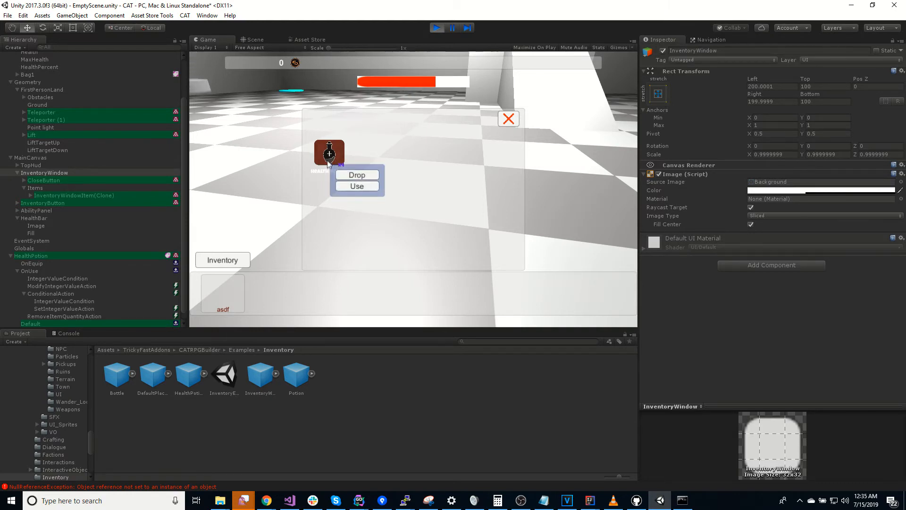
click(373, 186)
click(337, 153)
click(370, 186)
click(337, 153)
click(372, 186)
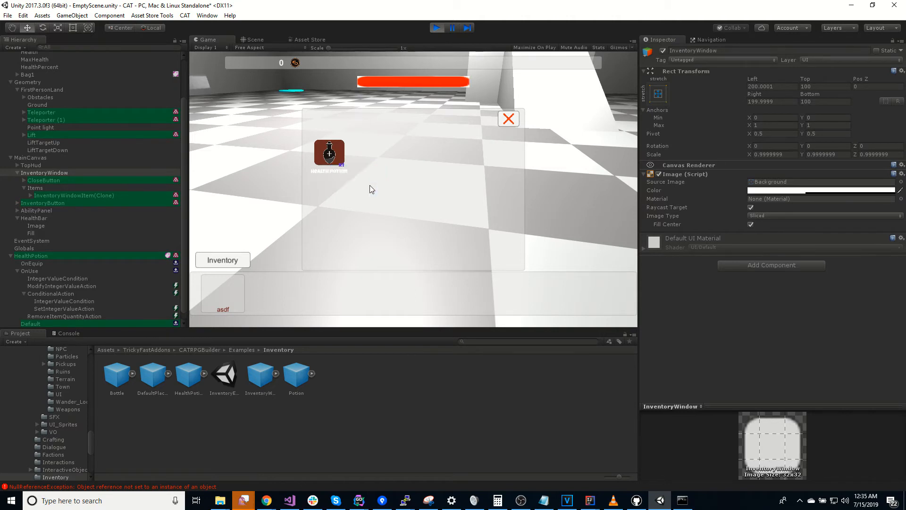
Step: Check the potion's Use option at full health, drop a potion and close the inventory
click(337, 158)
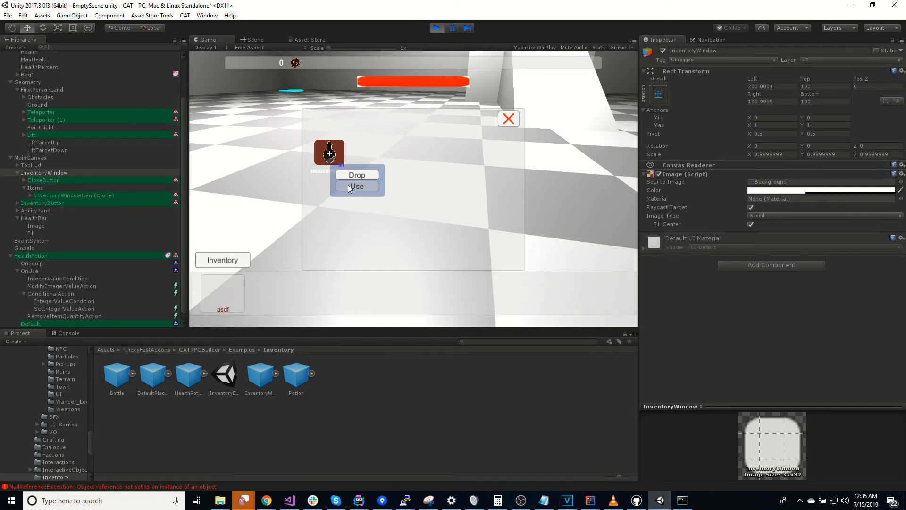
click(375, 176)
click(512, 118)
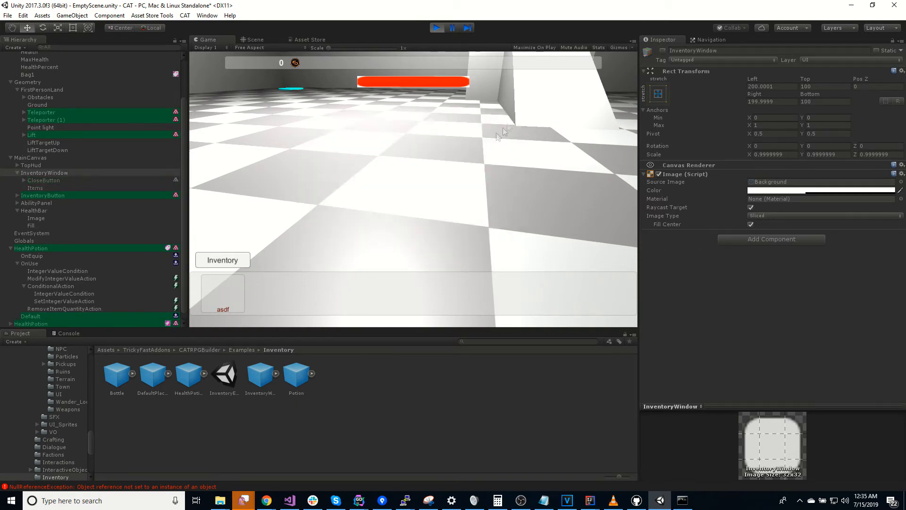
Step: Pick the dropped potion back up, recheck its Use option in the inventory and close the window
click(456, 186)
click(225, 254)
click(329, 163)
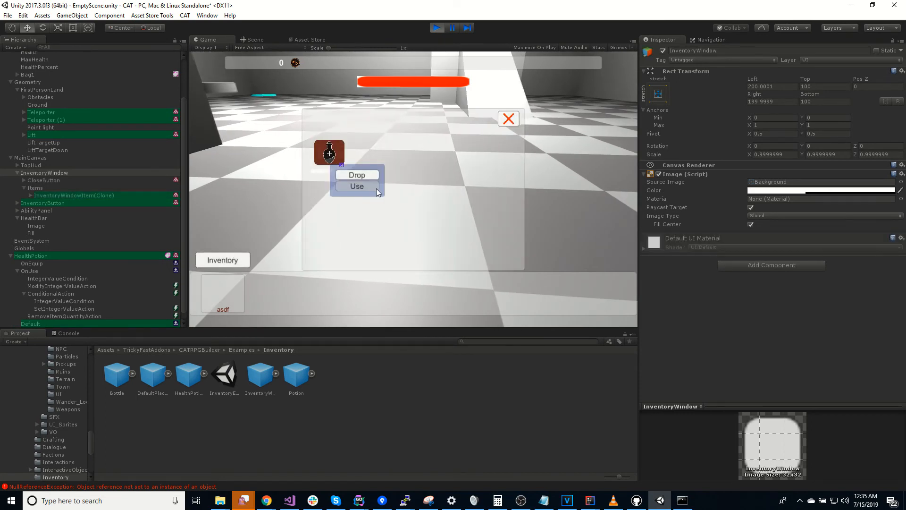
click(502, 121)
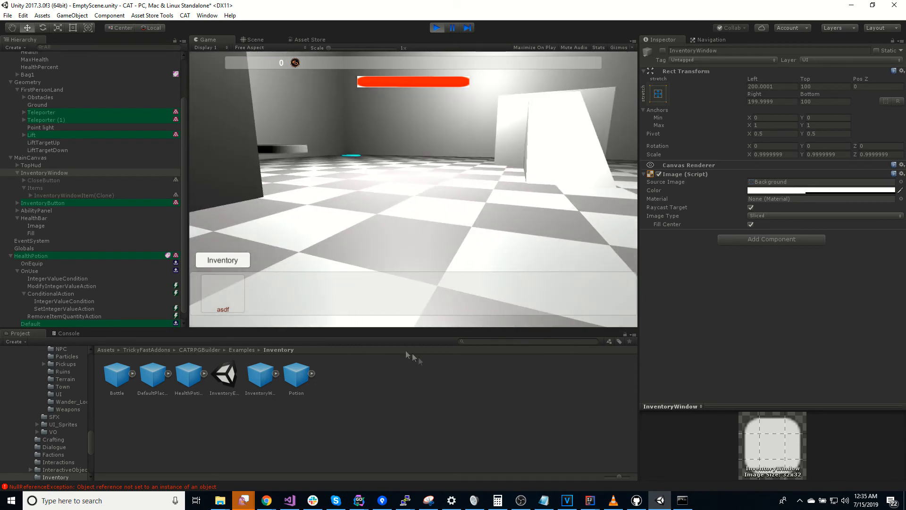
Step: Switch to the Notepad window
click(544, 501)
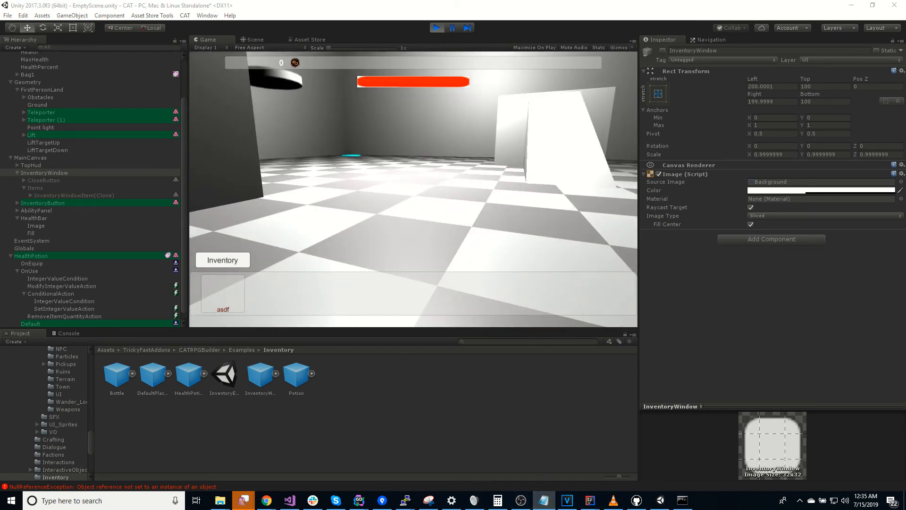